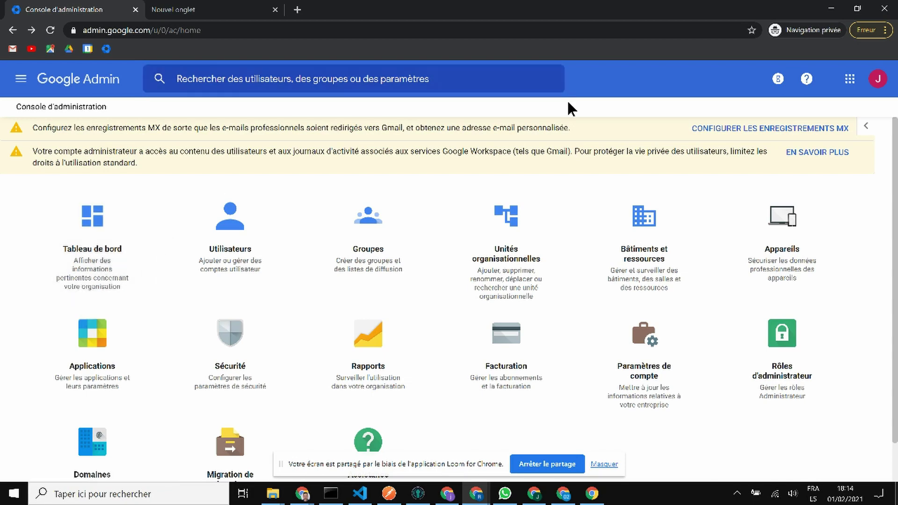
# Step: Load the Google Cloud website in the new private tab
pyautogui.scroll(-1, 599, 146)
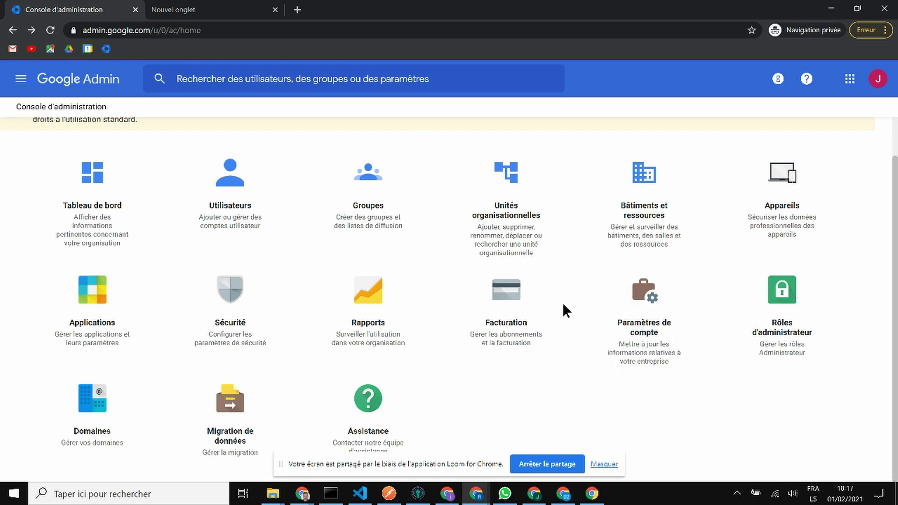
pyautogui.click(221, 17)
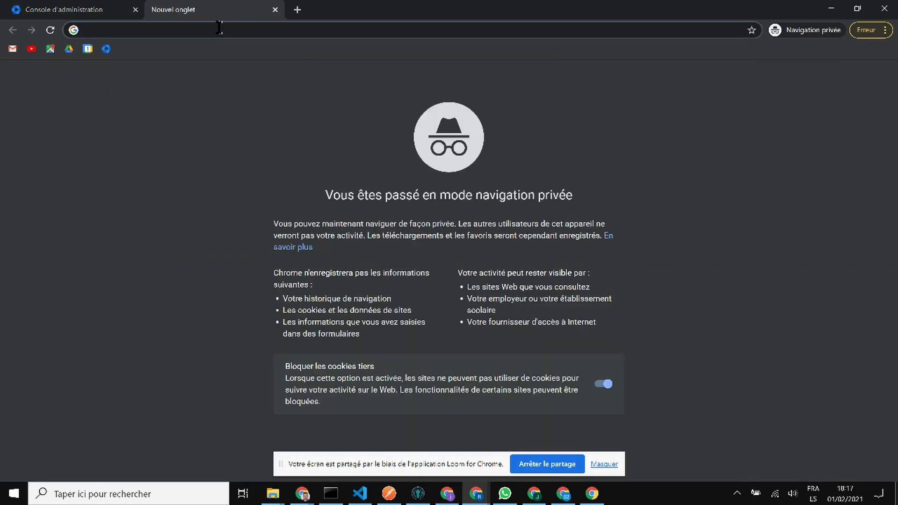
pyautogui.write('https://cloud.google.com/')
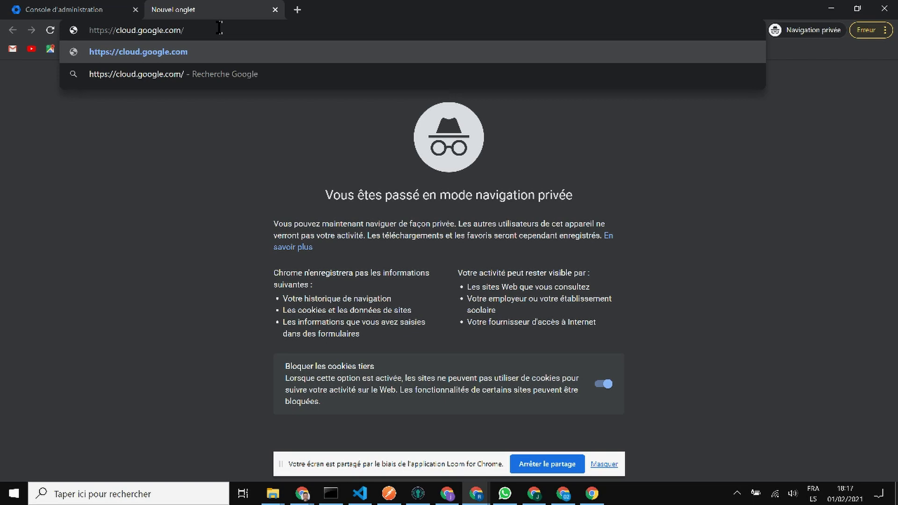
pyautogui.press('Return')
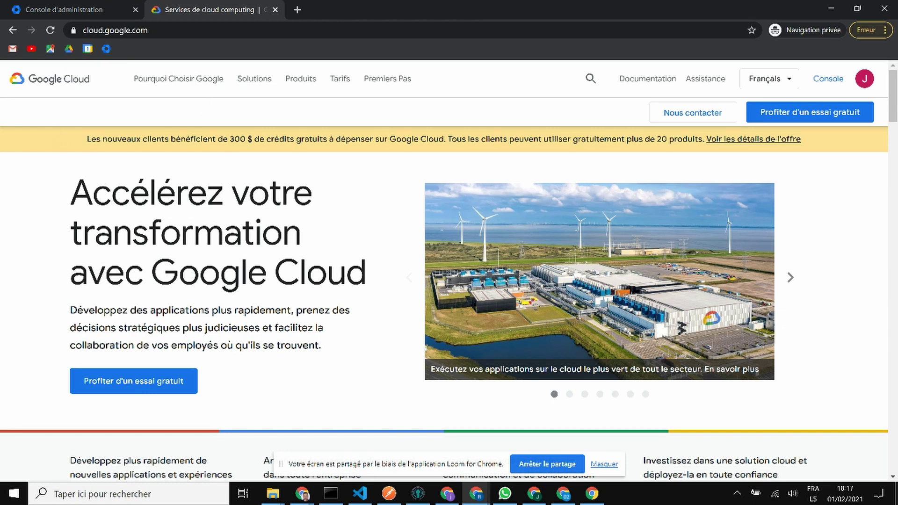
# Step: Go to the Cloud console's IAM et admin > Identité et organisation page
pyautogui.click(825, 80)
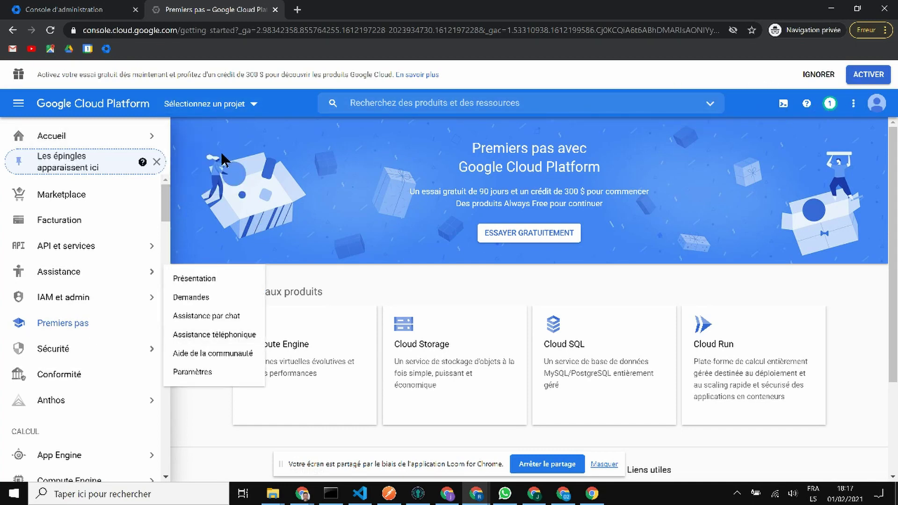
pyautogui.moveTo(88, 302)
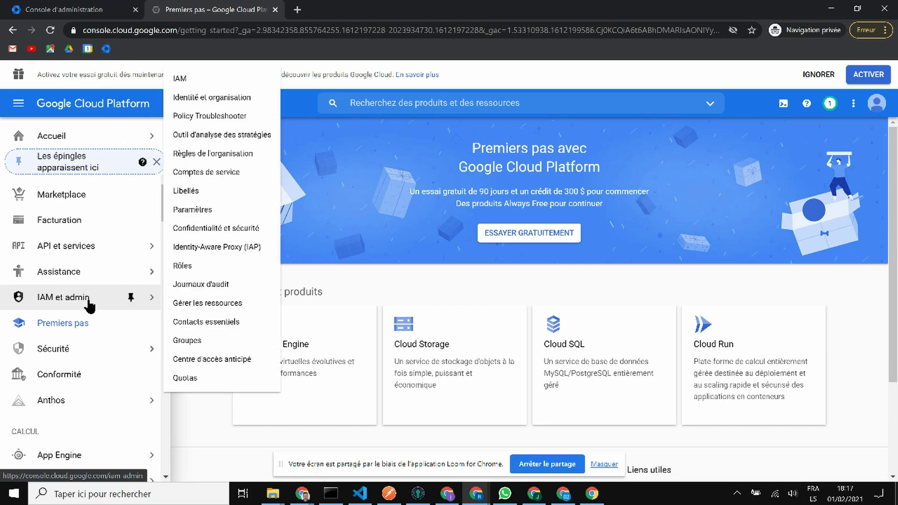
pyautogui.moveTo(104, 125)
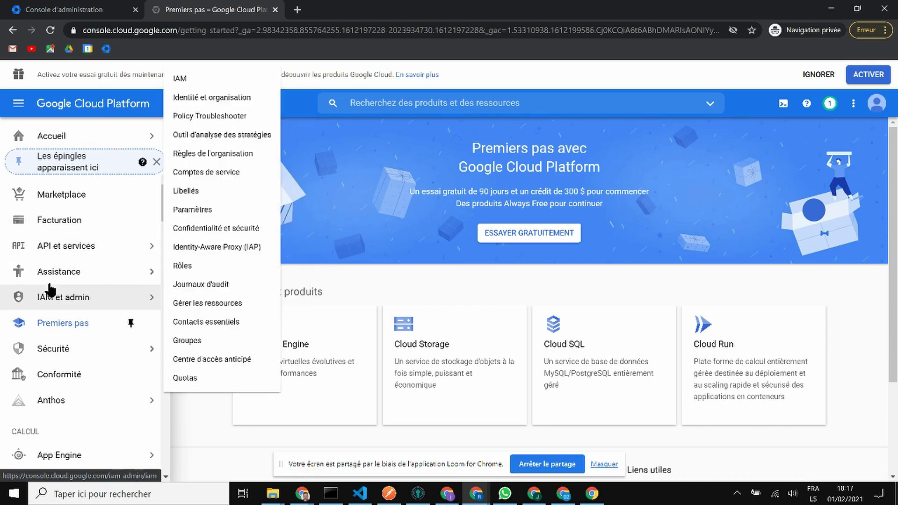
pyautogui.moveTo(102, 265)
pyautogui.click(225, 99)
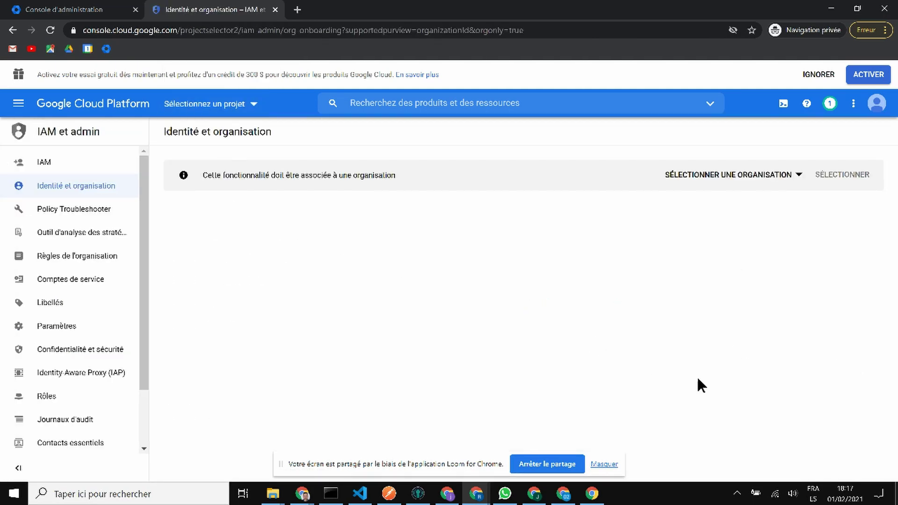
# Step: Select the inraclettewetrust.es organisation, then open its Google Cloud setup checklist
pyautogui.click(800, 175)
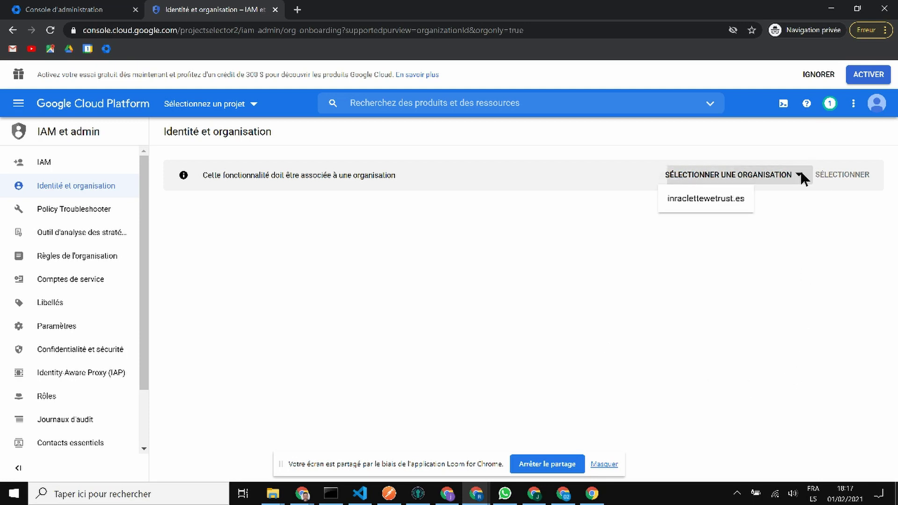
pyautogui.click(689, 201)
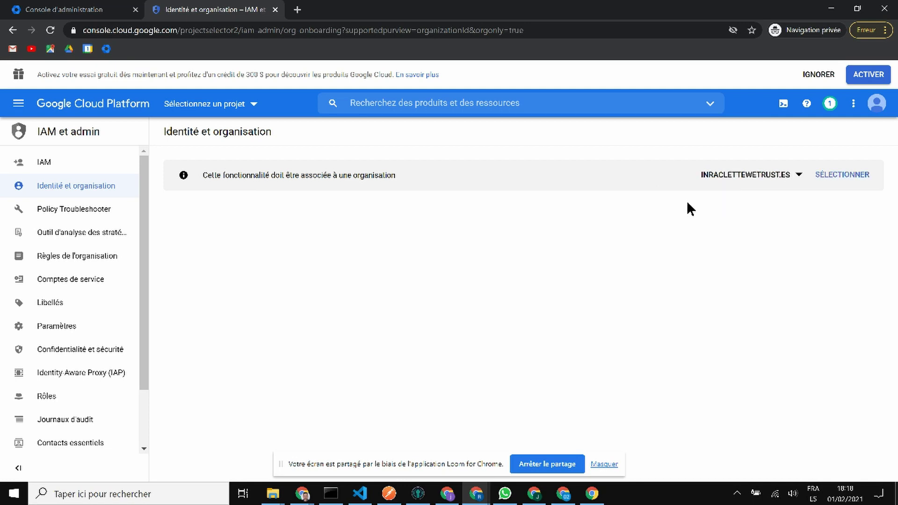
pyautogui.click(831, 180)
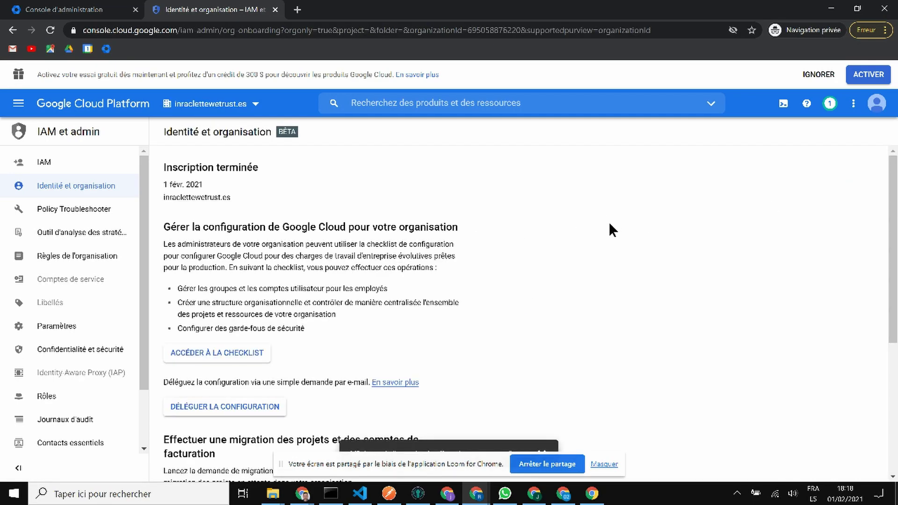
pyautogui.scroll(-1, 609, 225)
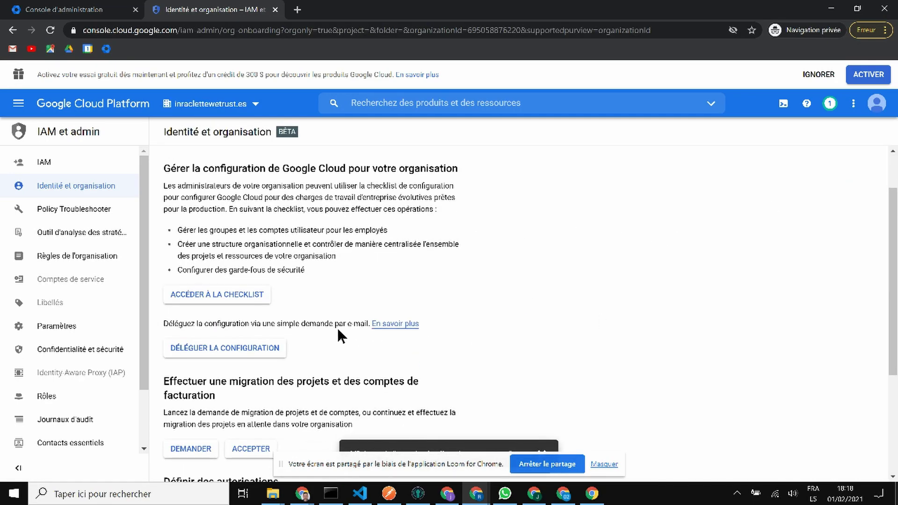
pyautogui.click(248, 301)
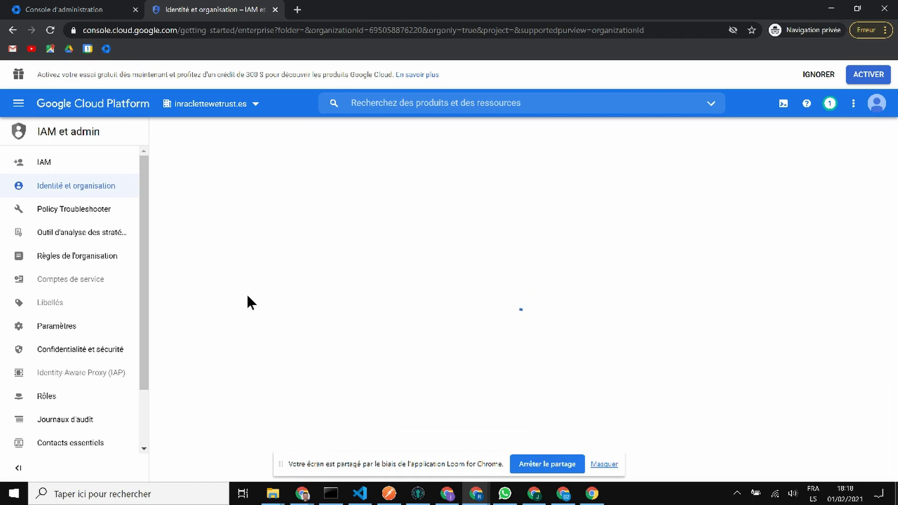
# Step: Open checklist task 1, 'Configurez votre compte d'identité cloud…'
pyautogui.click(606, 464)
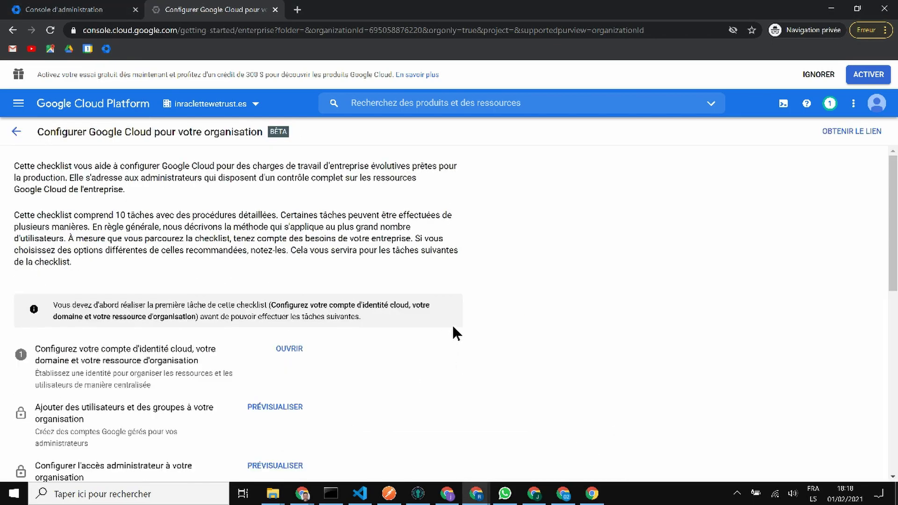
pyautogui.scroll(-3, 693, 262)
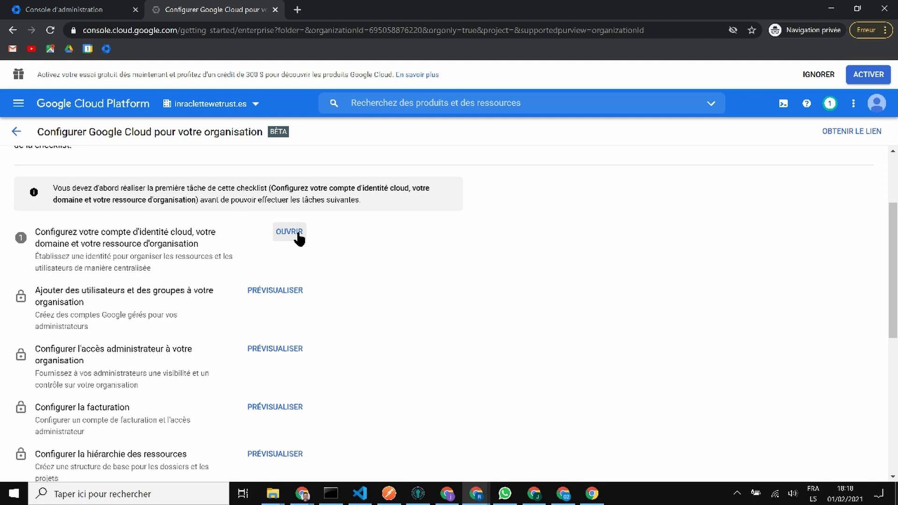
pyautogui.click(289, 232)
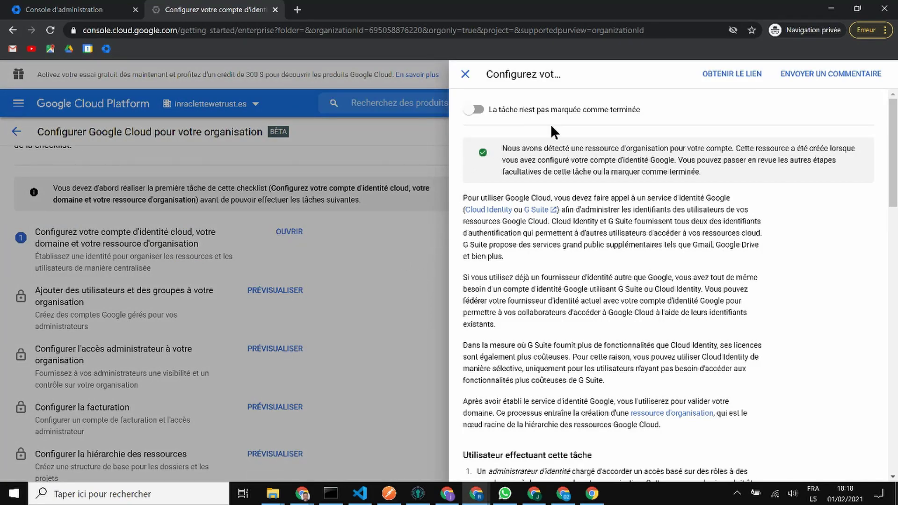
# Step: Choose 'Je suis un client G Suite', show the optional steps, and start Cloud Identity activation
pyautogui.scroll(-8, 753, 273)
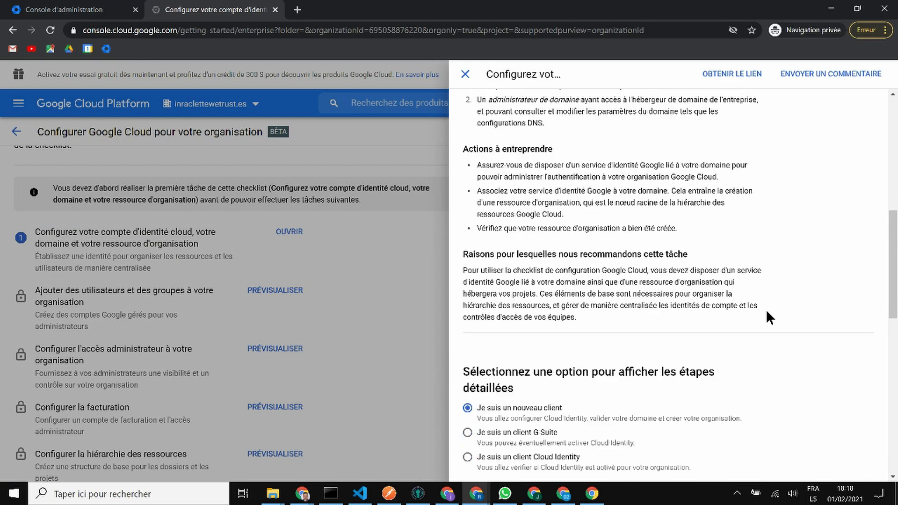
pyautogui.scroll(-2, 767, 312)
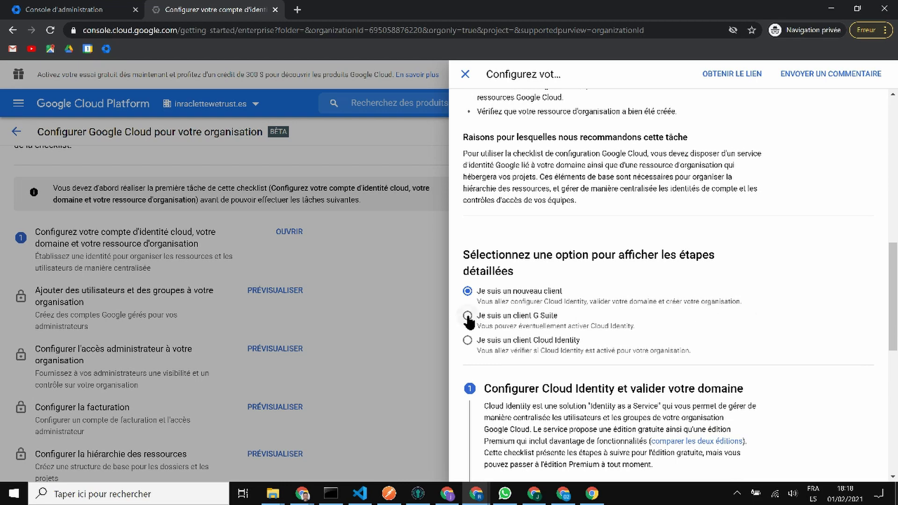
pyautogui.click(467, 316)
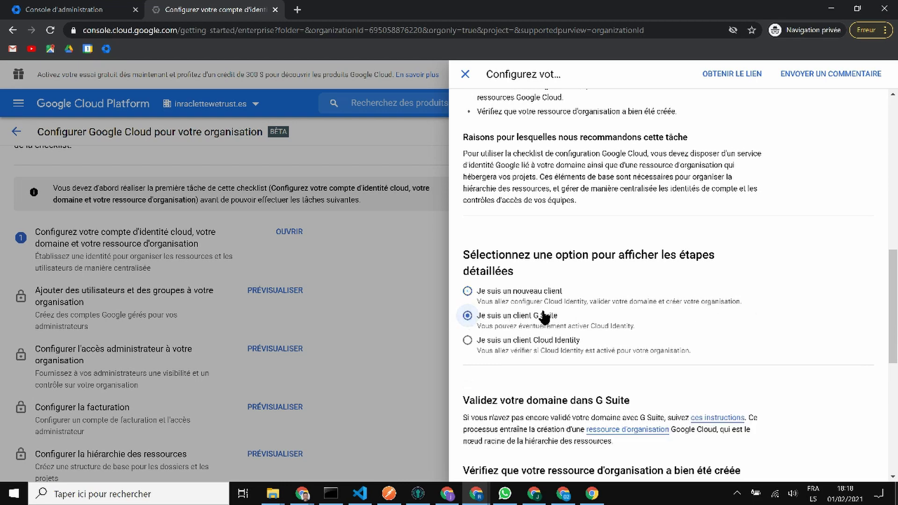
pyautogui.scroll(-4, 818, 313)
pyautogui.scroll(-4, 819, 313)
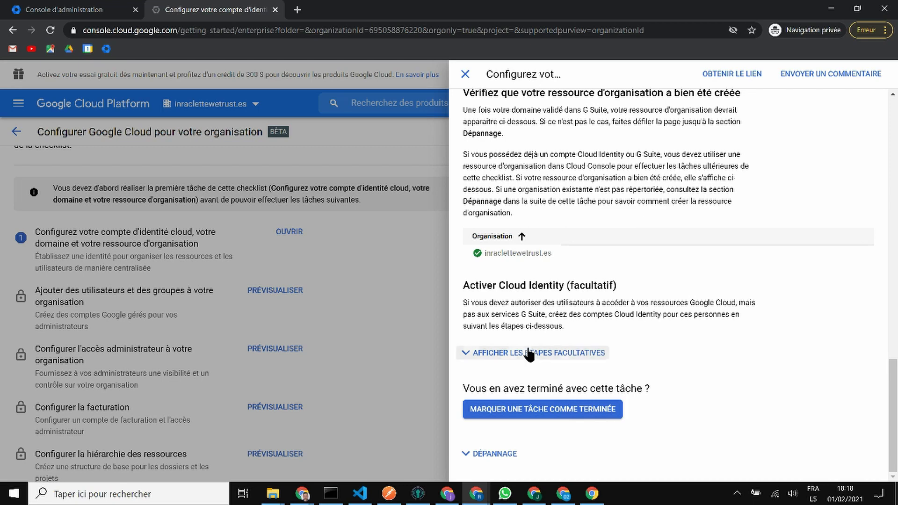
pyautogui.click(530, 353)
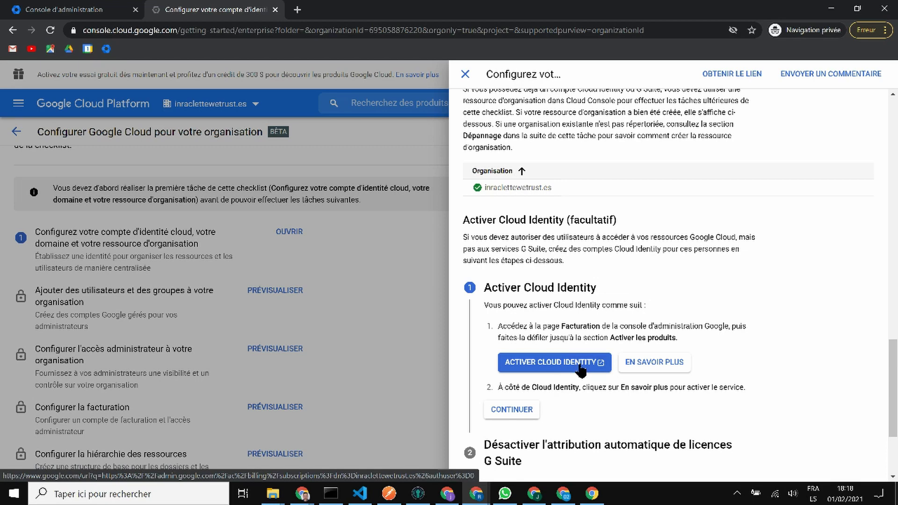
pyautogui.click(580, 370)
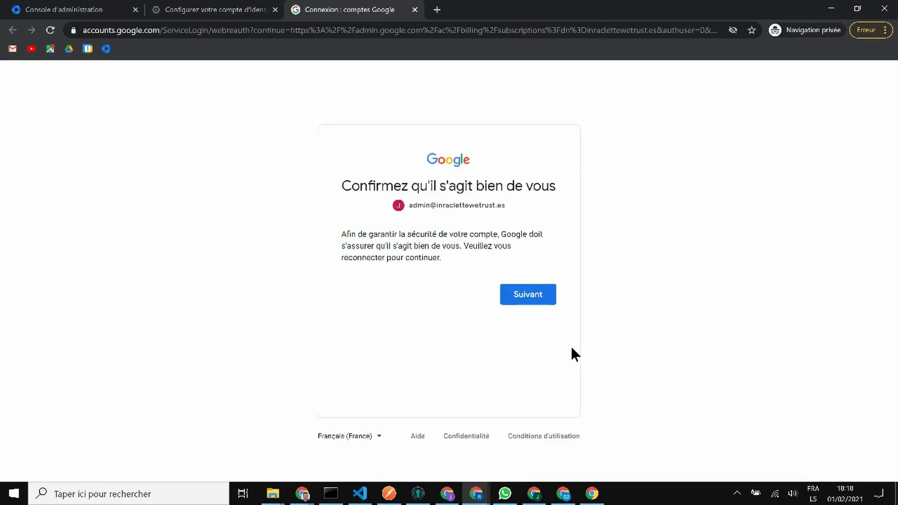
# Step: Re-enter the admin account password and accept the new-account terms
pyautogui.click(538, 296)
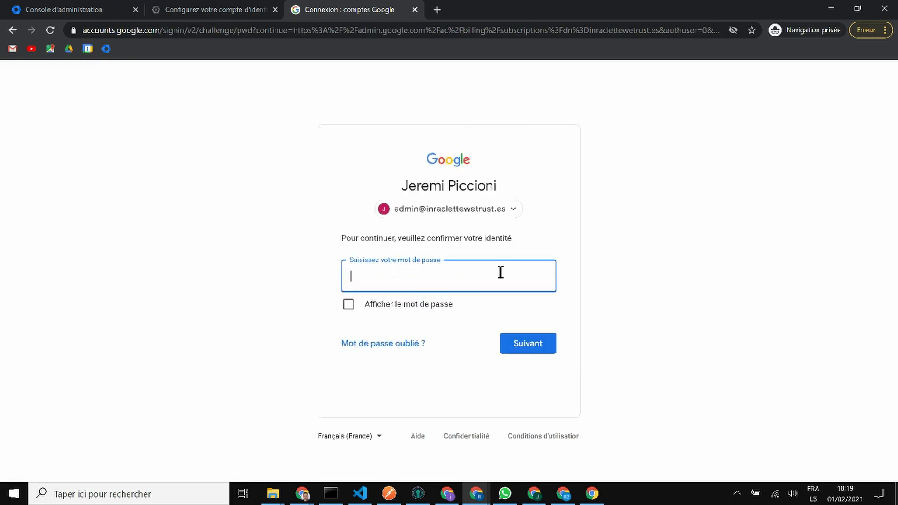
pyautogui.write('•••••••••')
pyautogui.click(537, 351)
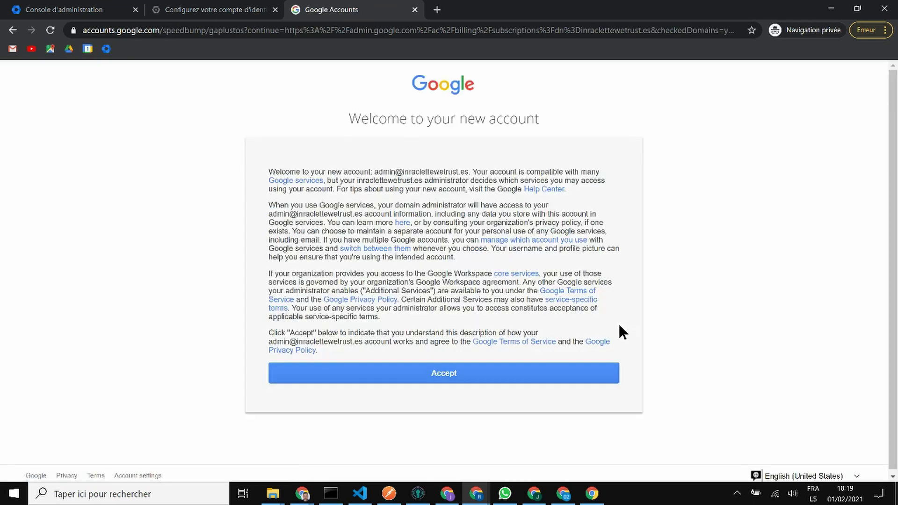
pyautogui.click(571, 376)
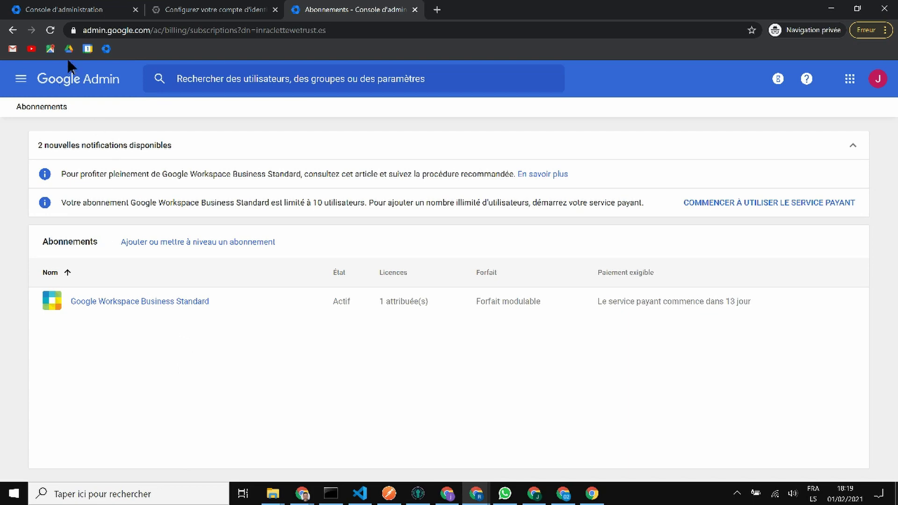
# Step: From Facturation, browse additional subscriptions and show the Cloud Identity category
pyautogui.click(99, 80)
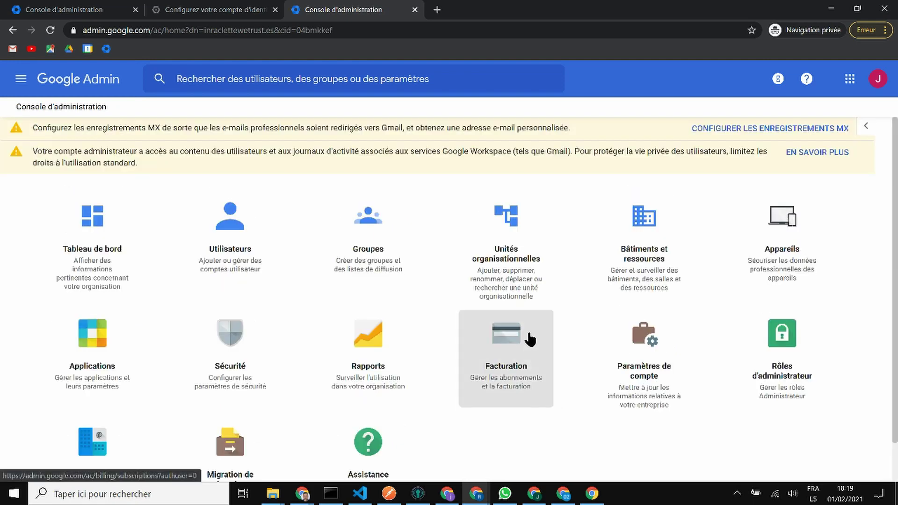
pyautogui.click(510, 338)
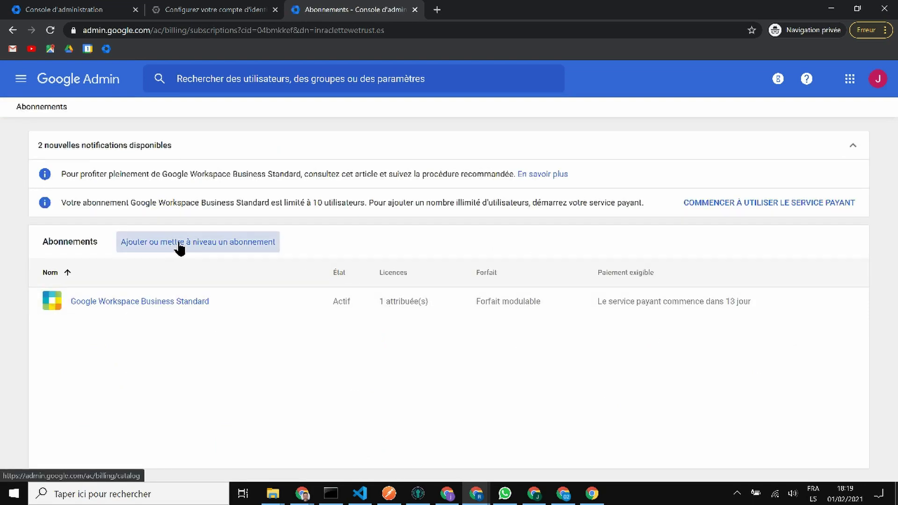
pyautogui.click(179, 247)
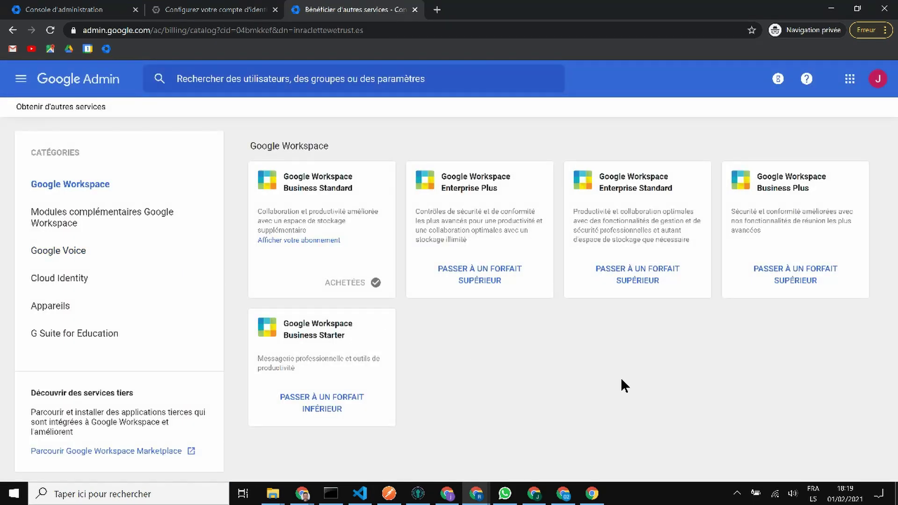
pyautogui.click(57, 280)
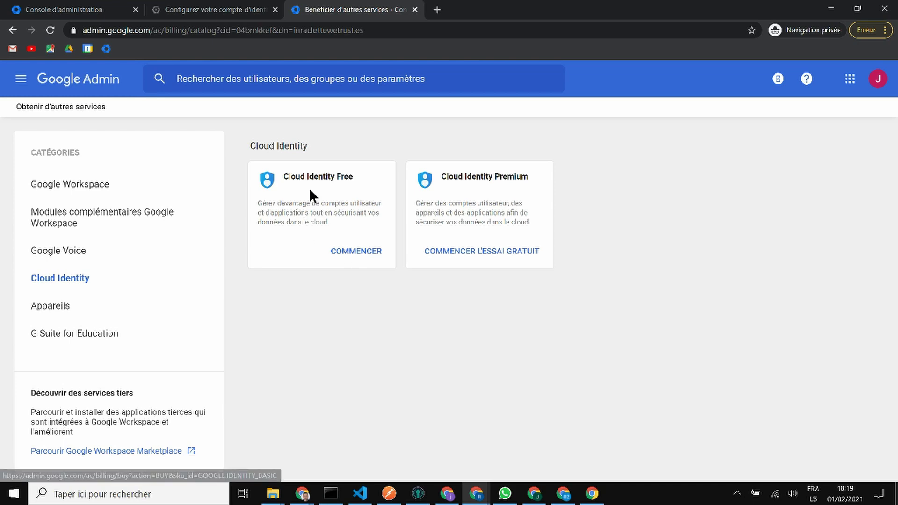
# Step: Order Cloud Identity Free, review licence settings, and return to the admin home tab
pyautogui.click(363, 252)
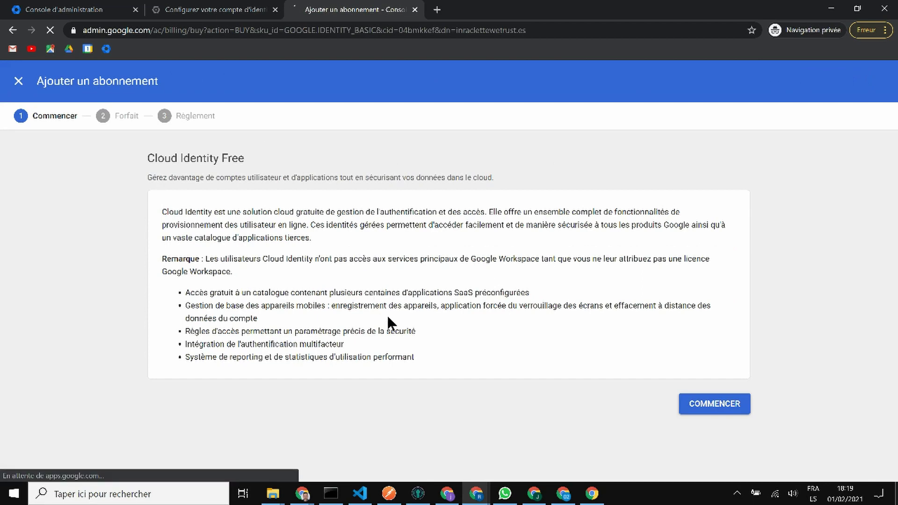
pyautogui.click(720, 409)
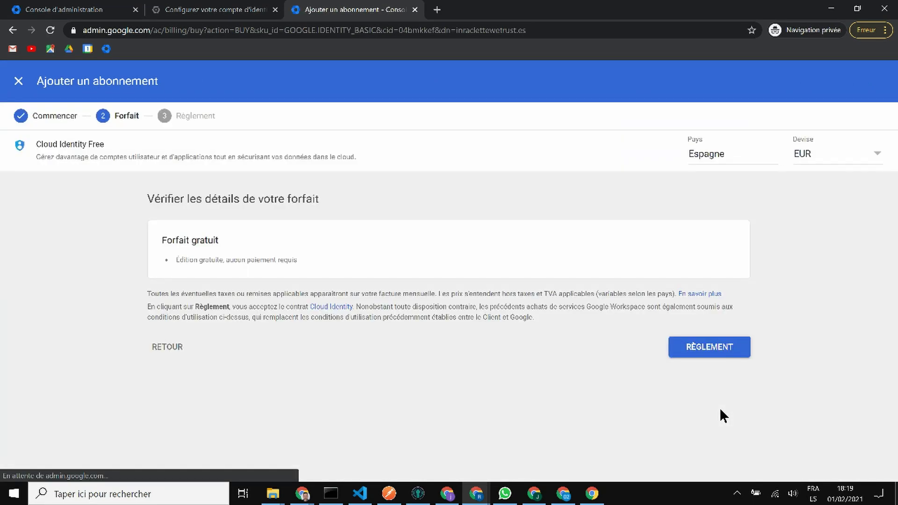
pyautogui.click(715, 348)
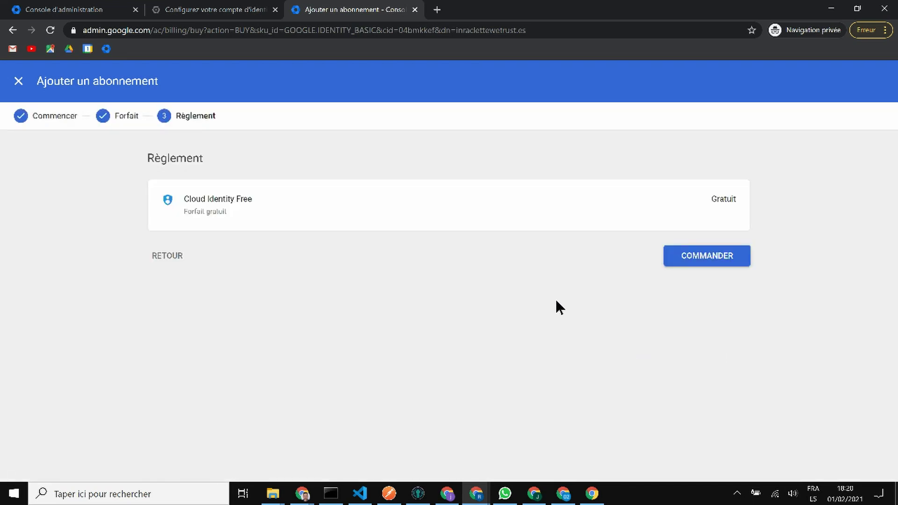
pyautogui.click(695, 259)
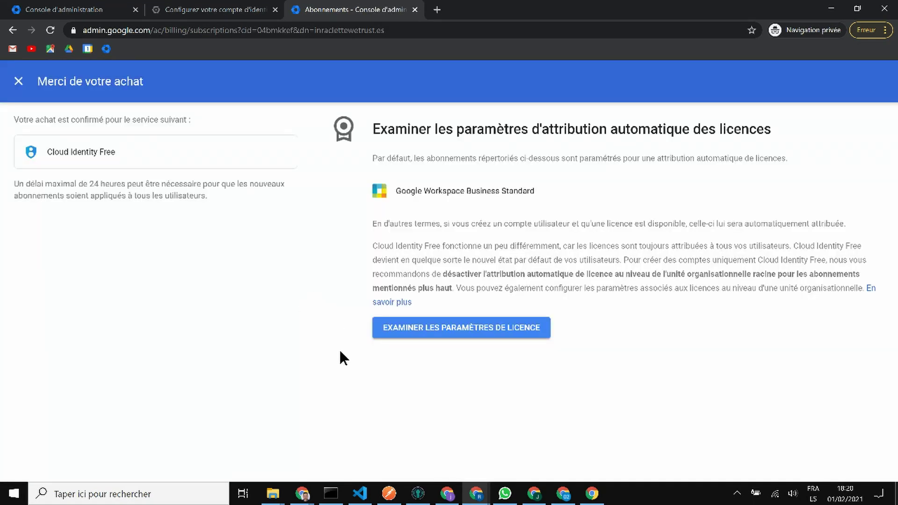
pyautogui.click(431, 332)
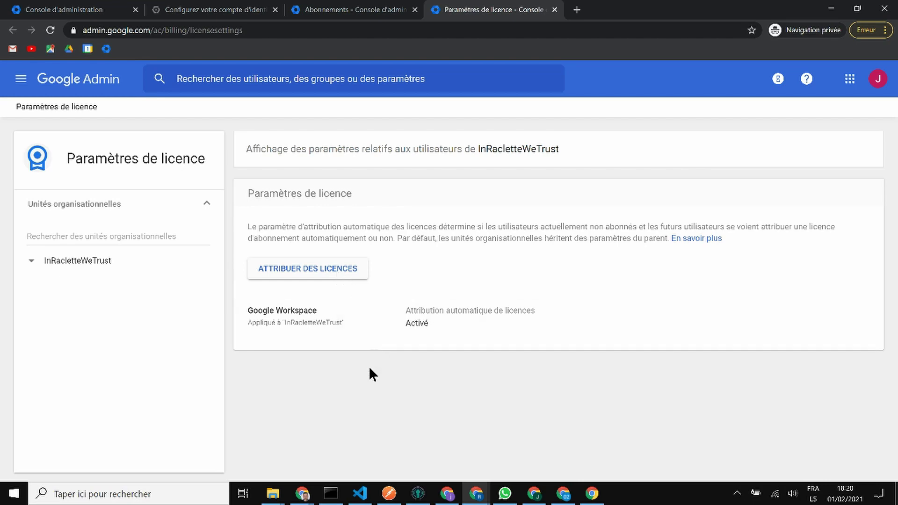
pyautogui.click(103, 14)
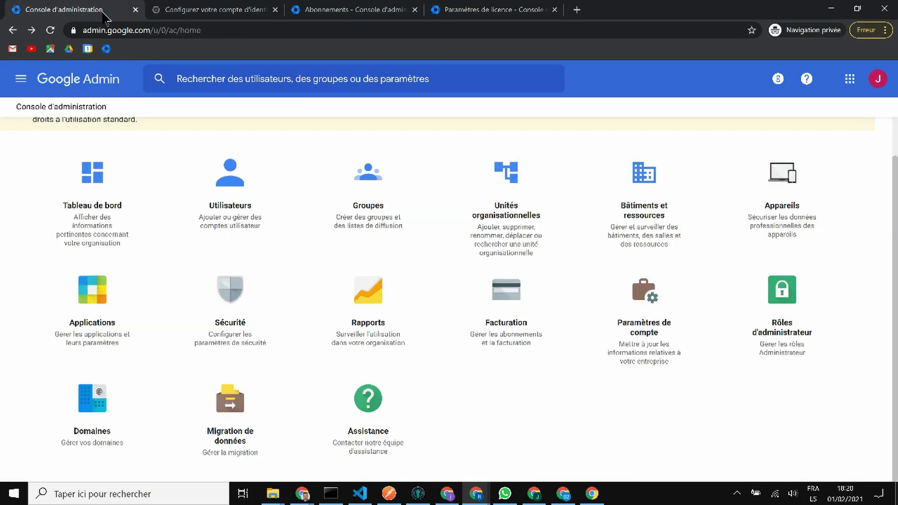
# Step: Add user Tester Test under Utilisateurs and confirm the new account
pyautogui.click(239, 198)
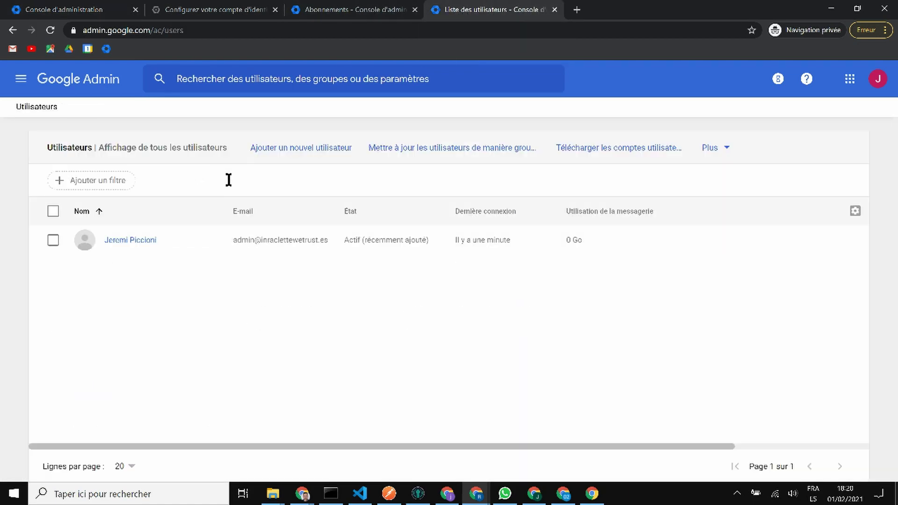
pyautogui.click(283, 149)
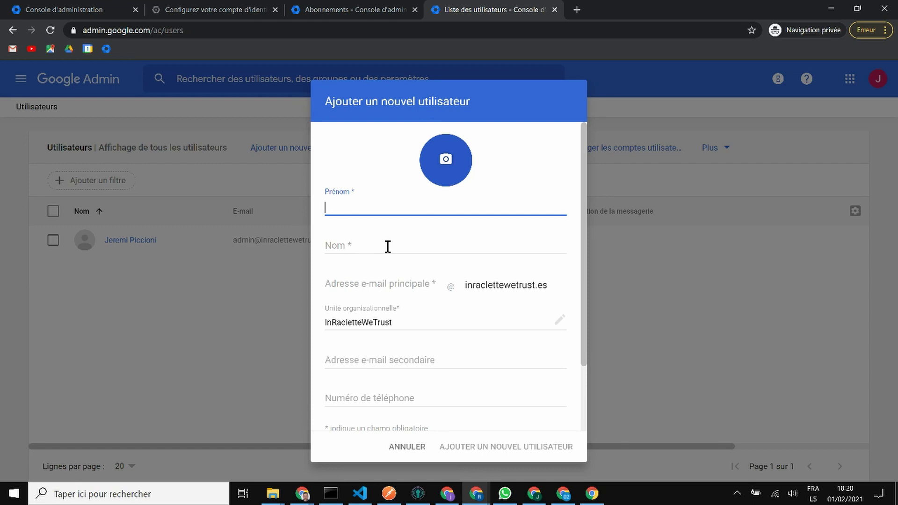
pyautogui.write('Tester')
pyautogui.click(388, 247)
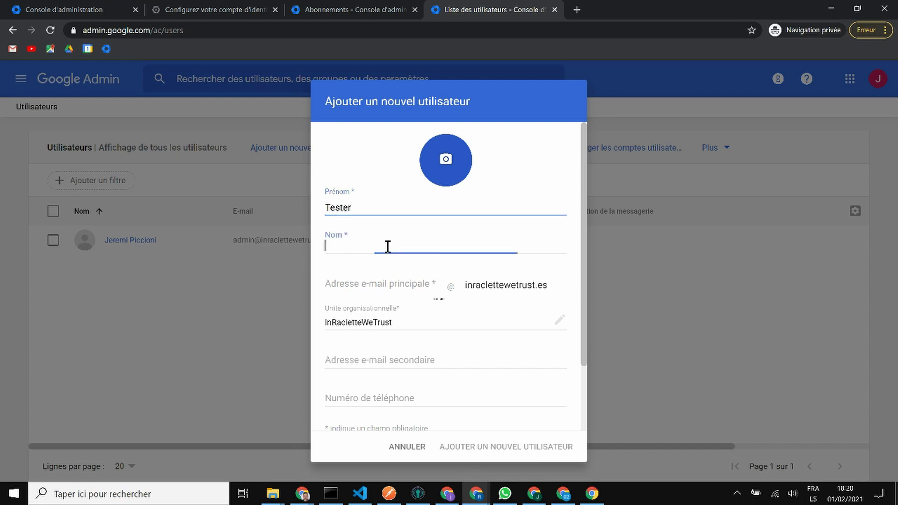
pyautogui.write('Test')
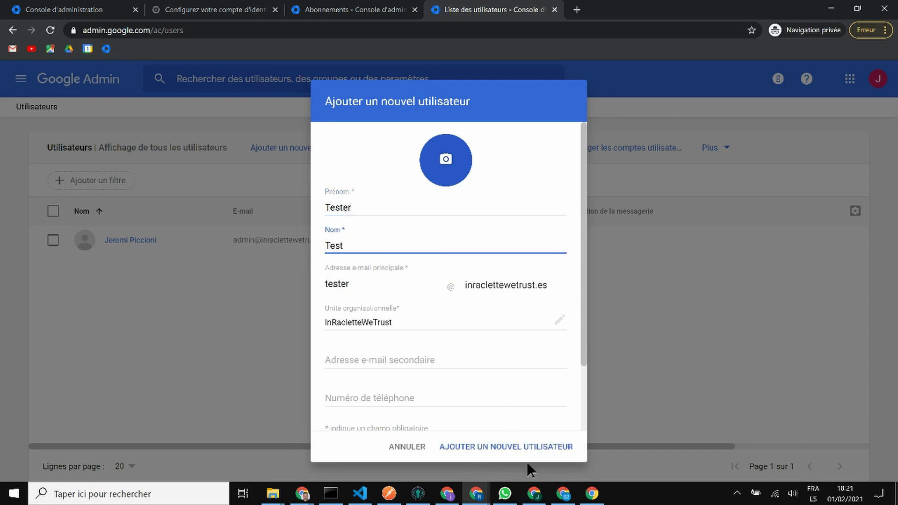
pyautogui.click(524, 445)
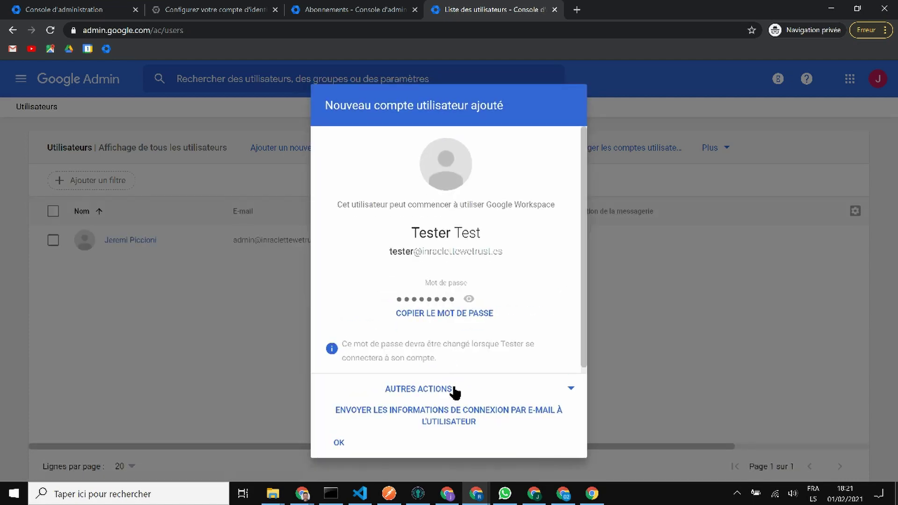
pyautogui.click(449, 312)
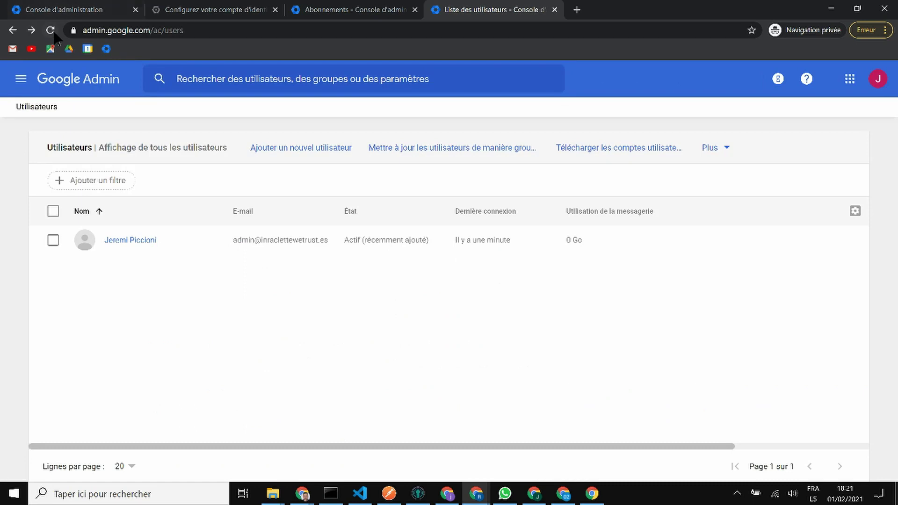
# Step: Refresh the users list, open Tester Test's Licences card, and enable editing
pyautogui.click(49, 31)
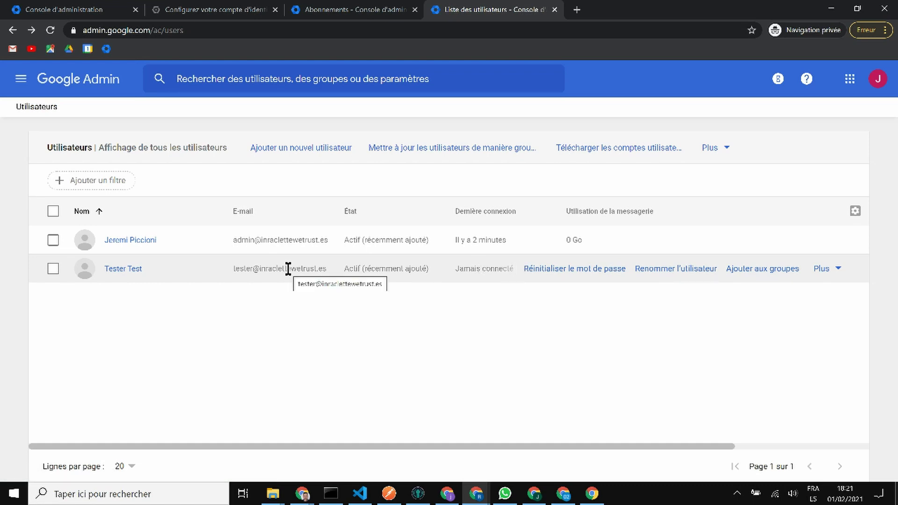
pyautogui.click(127, 268)
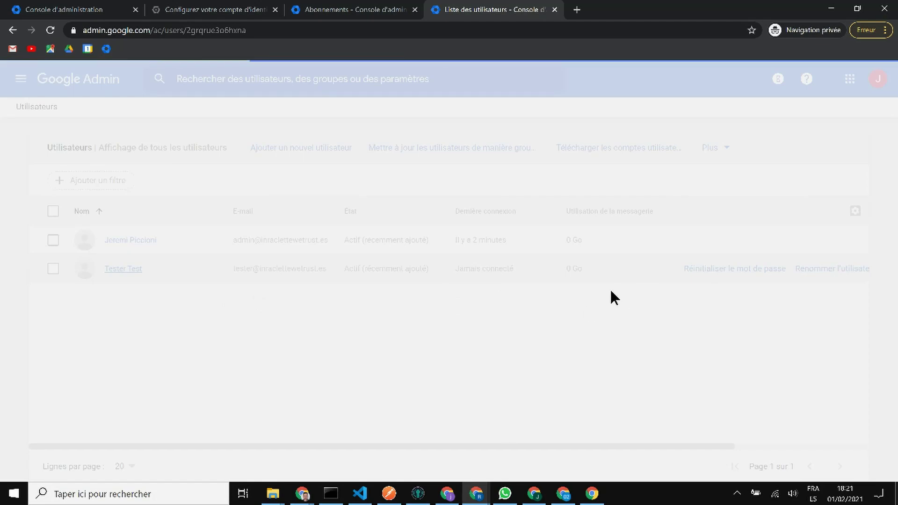
pyautogui.scroll(-10, 642, 290)
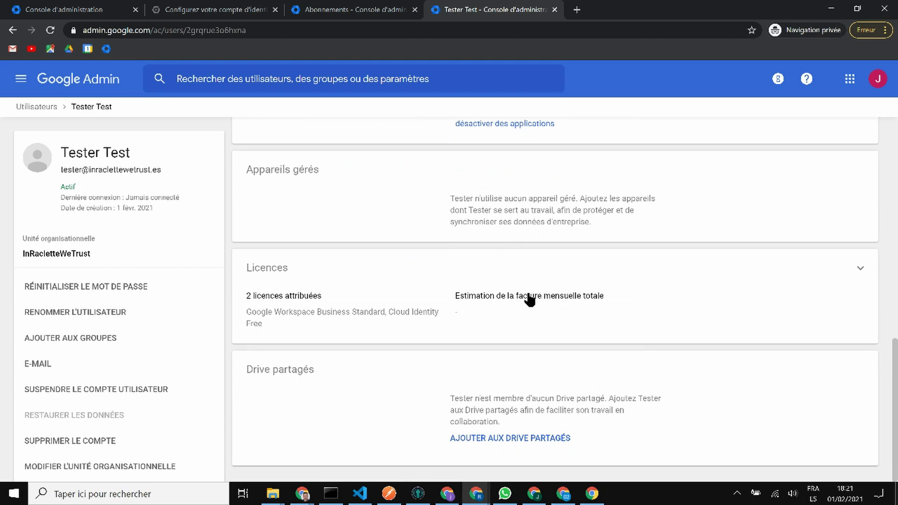
pyautogui.click(861, 271)
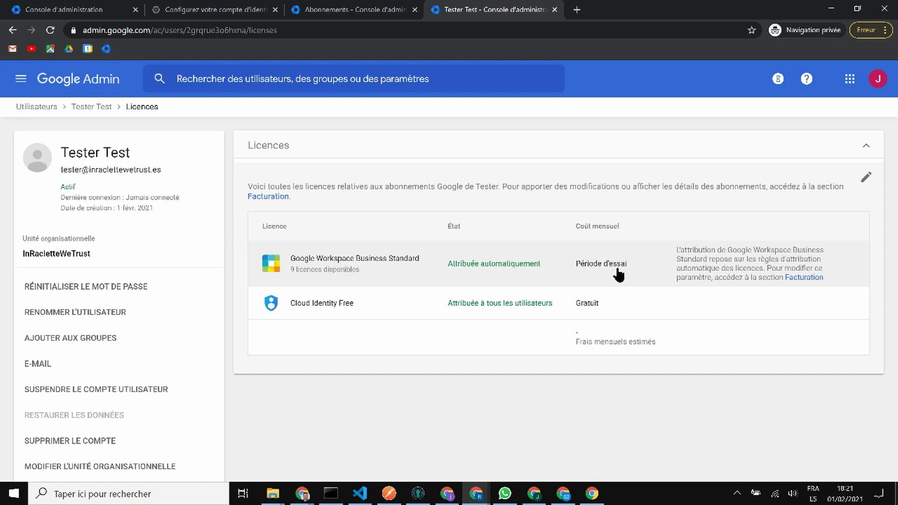
pyautogui.click(868, 178)
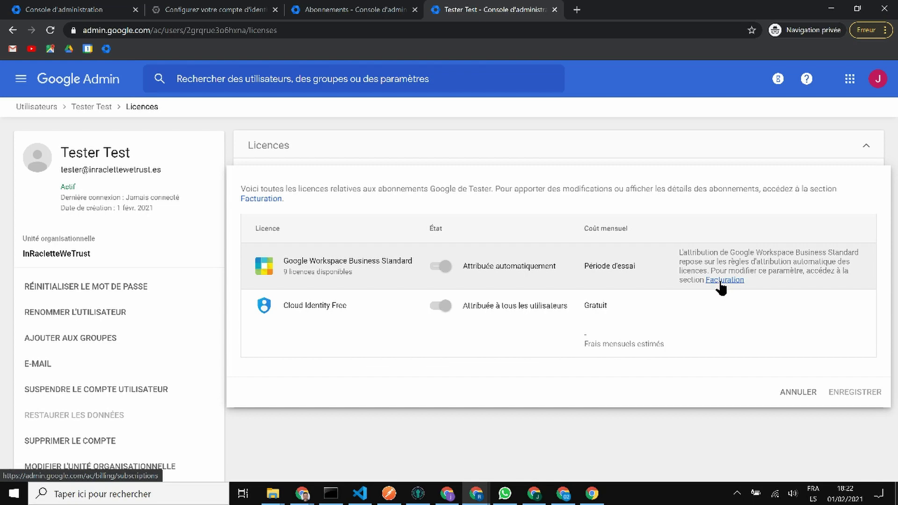
# Step: View the Facturation subscriptions page, then go back to Tester Test's licences
pyautogui.click(721, 281)
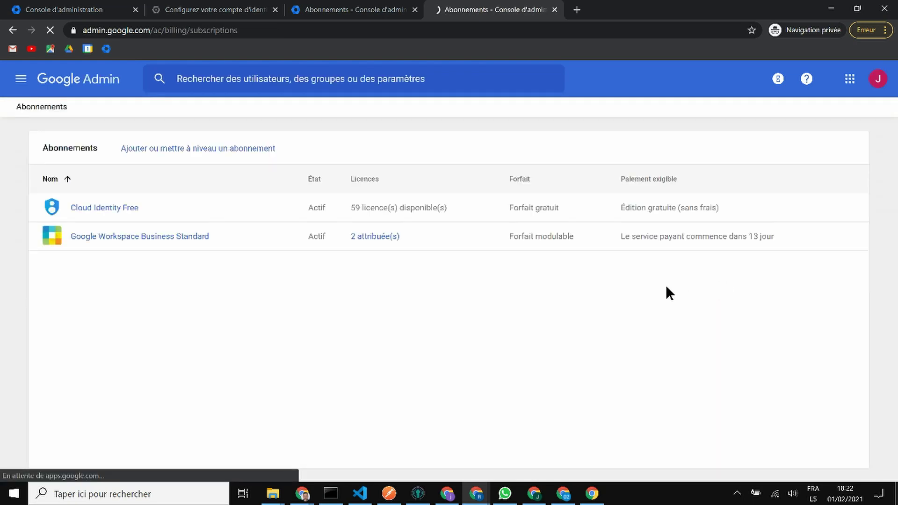
pyautogui.click(12, 30)
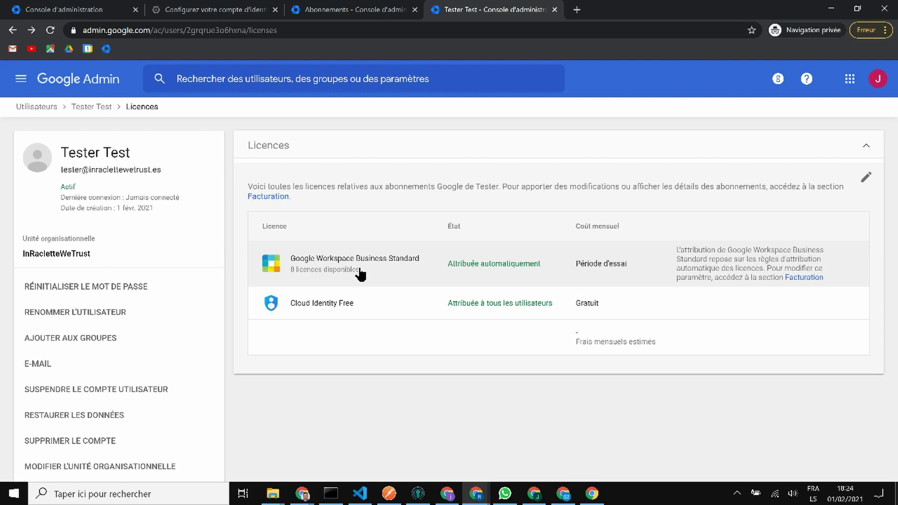
# Step: Go to the Google Workspace Business Standard subscription and open its licence assignment settings
pyautogui.click(360, 273)
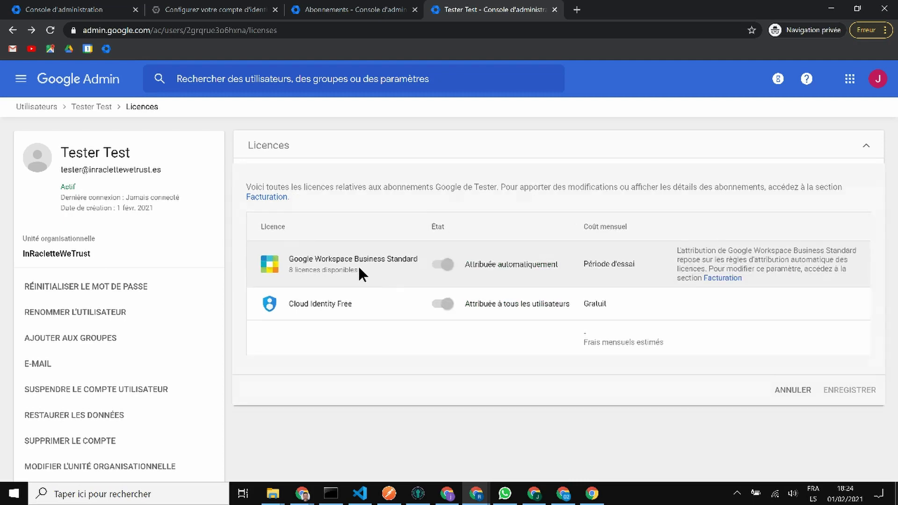
pyautogui.click(728, 281)
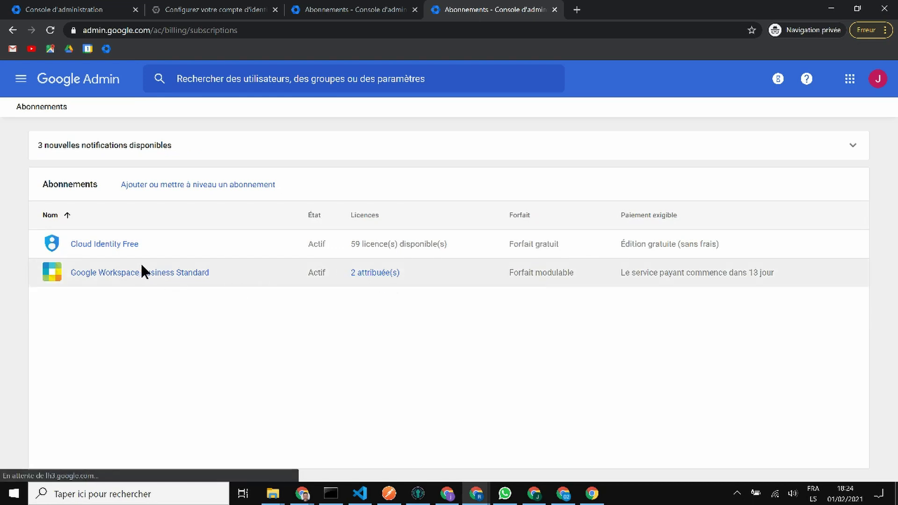
pyautogui.click(149, 274)
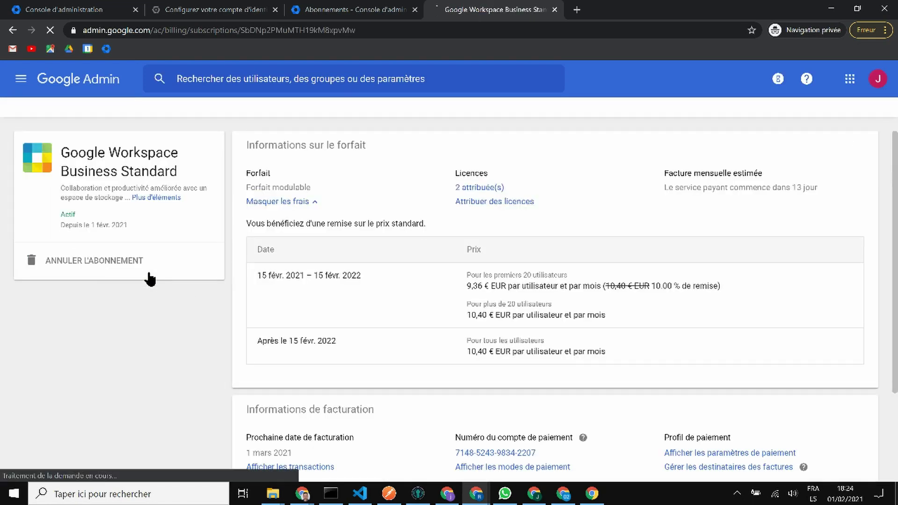
pyautogui.scroll(-5, 441, 284)
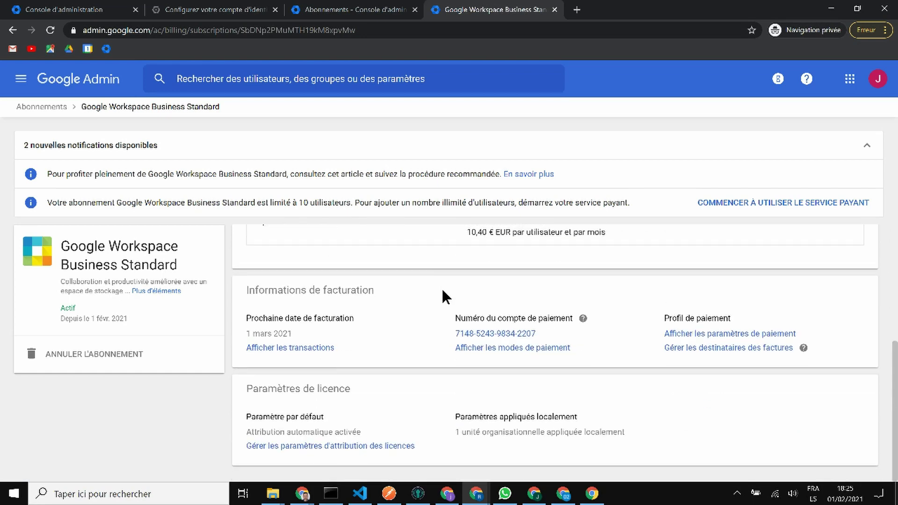
pyautogui.click(398, 447)
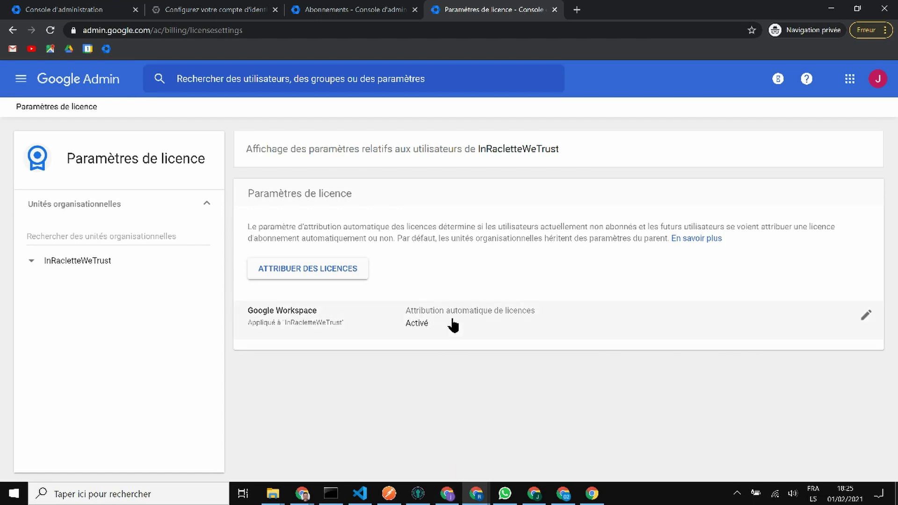
# Step: Set Google Workspace automatic licence assignment to Désactivé, save, and return to the console home
pyautogui.click(868, 318)
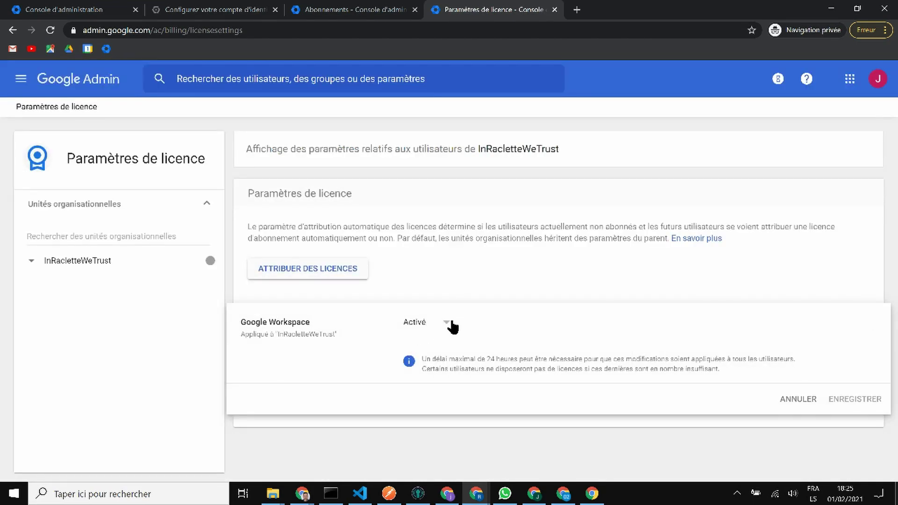
pyautogui.click(445, 324)
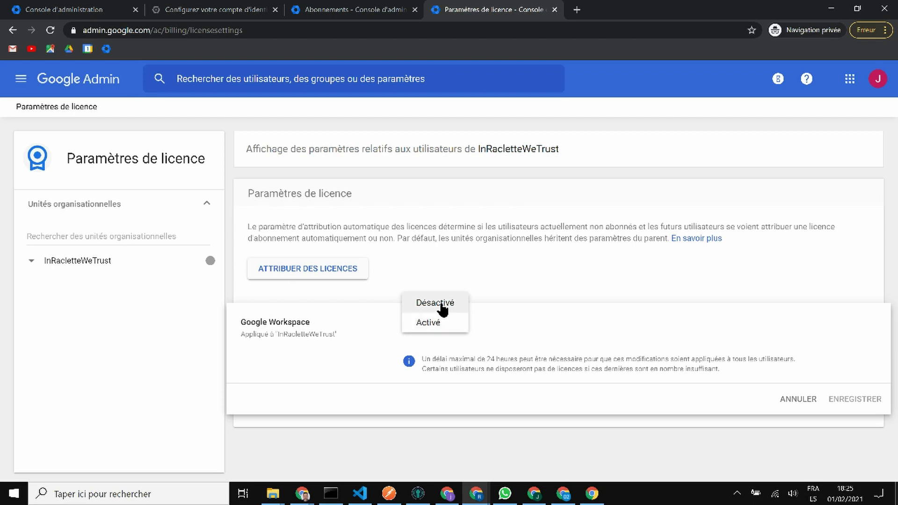
pyautogui.click(434, 303)
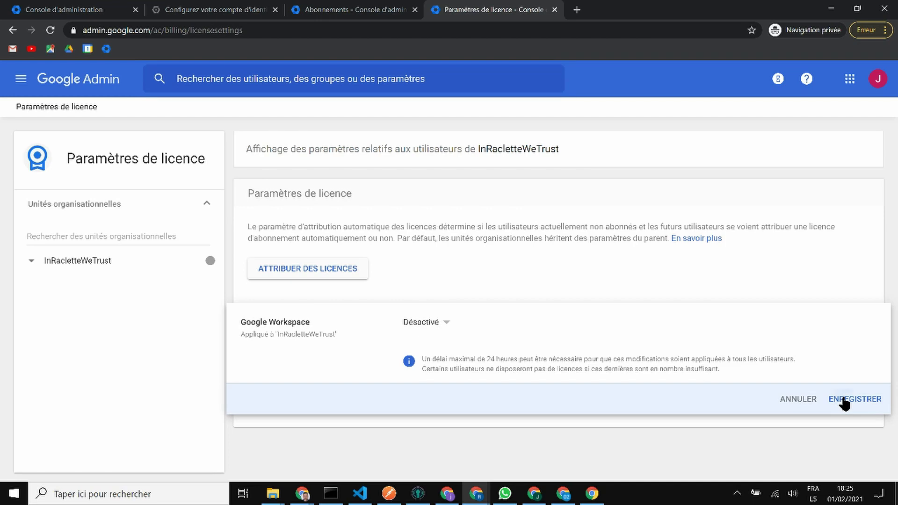
pyautogui.click(844, 400)
pyautogui.click(110, 82)
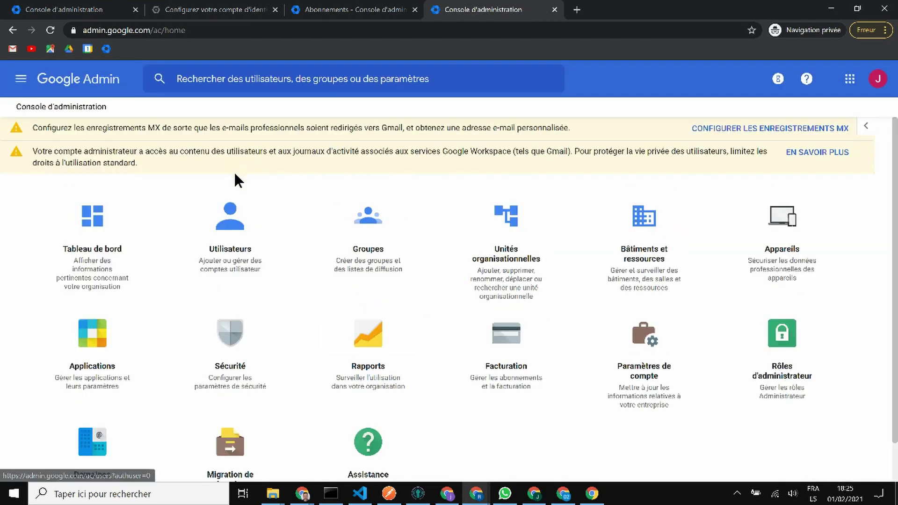
# Step: Open the test user's Licences section from the Utilisateurs list
pyautogui.click(225, 239)
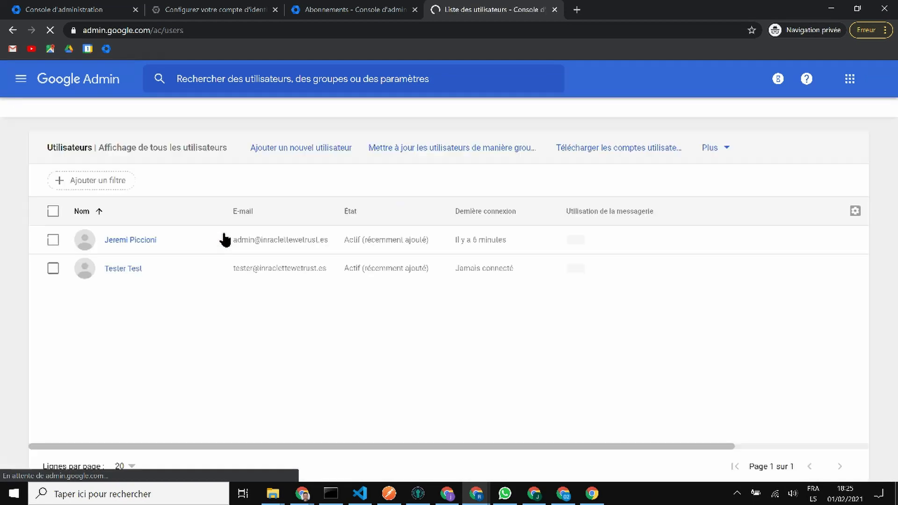
pyautogui.click(129, 270)
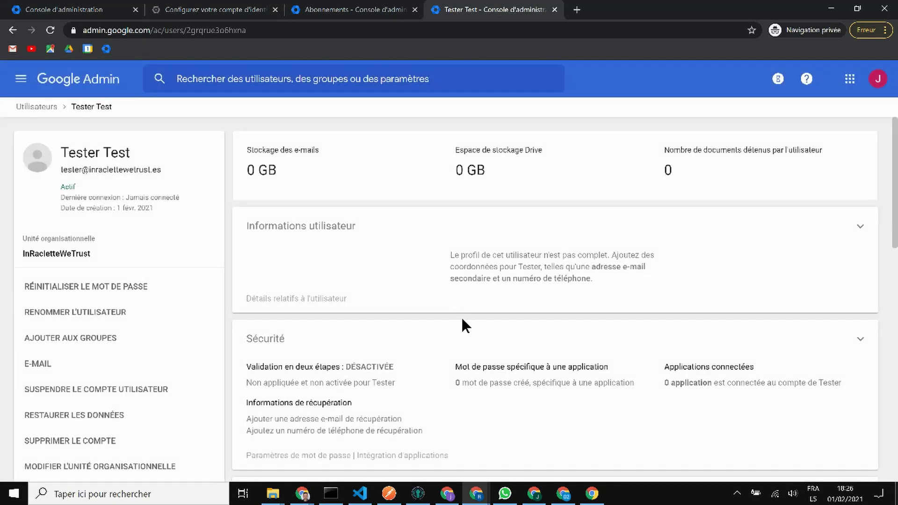
pyautogui.scroll(-15, 477, 327)
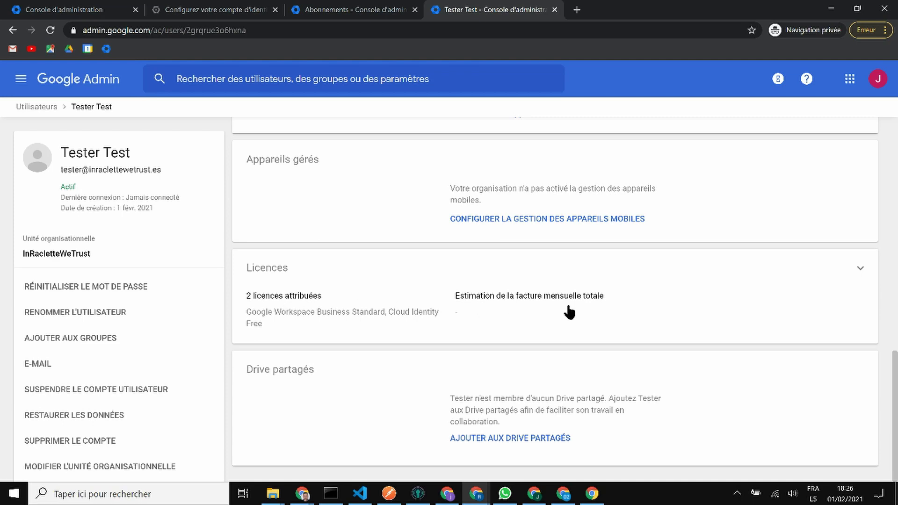
pyautogui.click(861, 270)
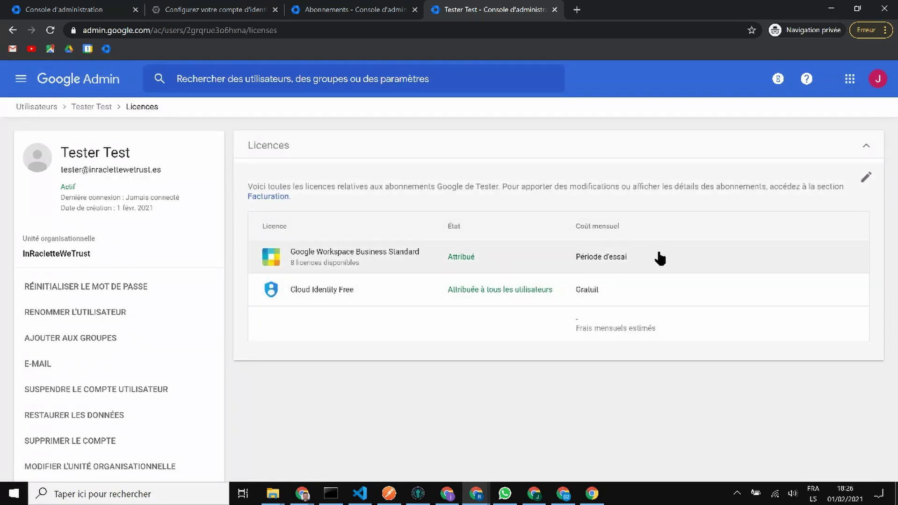
# Step: Unassign Google Workspace Business Standard from the user, confirm the warning, and return home
pyautogui.click(865, 177)
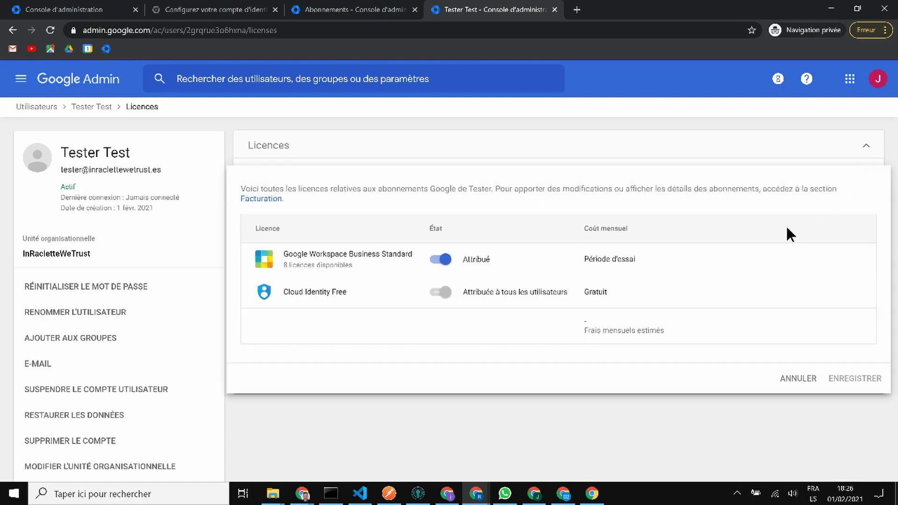
pyautogui.click(443, 261)
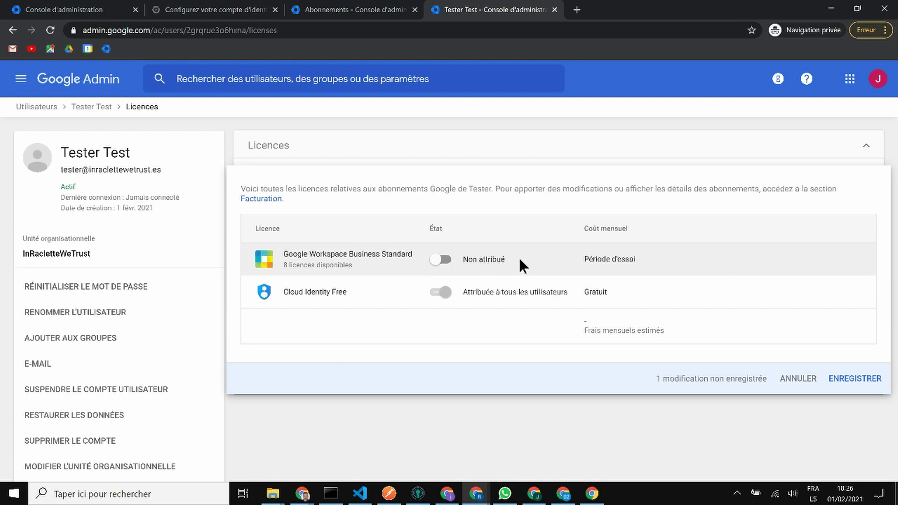
pyautogui.click(851, 380)
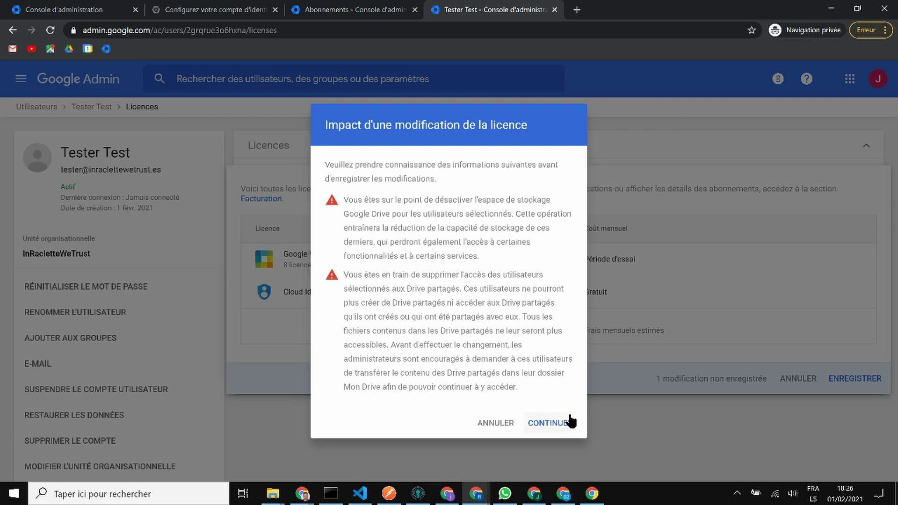
pyautogui.click(556, 423)
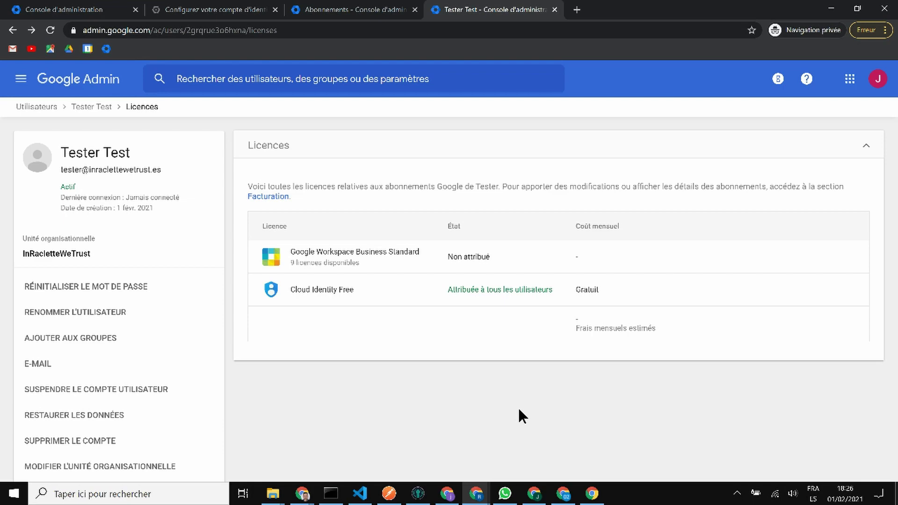
pyautogui.click(107, 84)
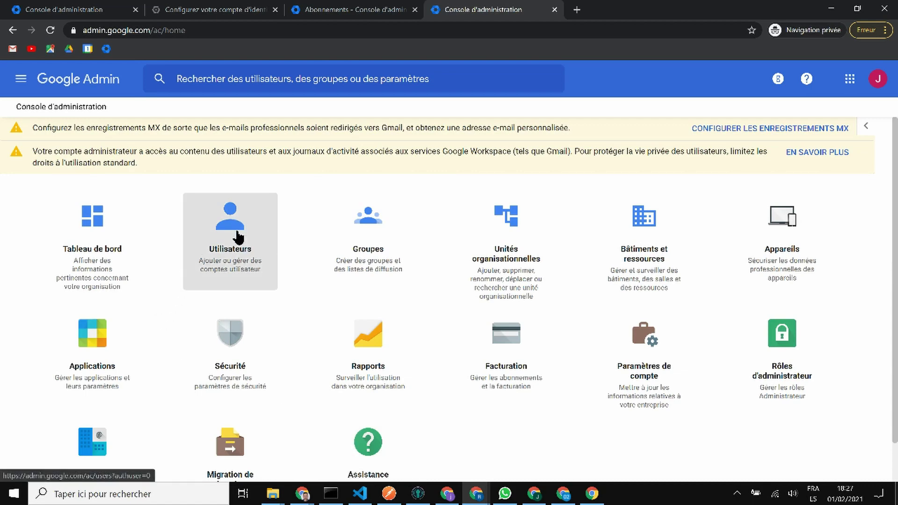
# Step: Assign the Super-administrateur role to the test user, found by searching 'test'
pyautogui.click(757, 377)
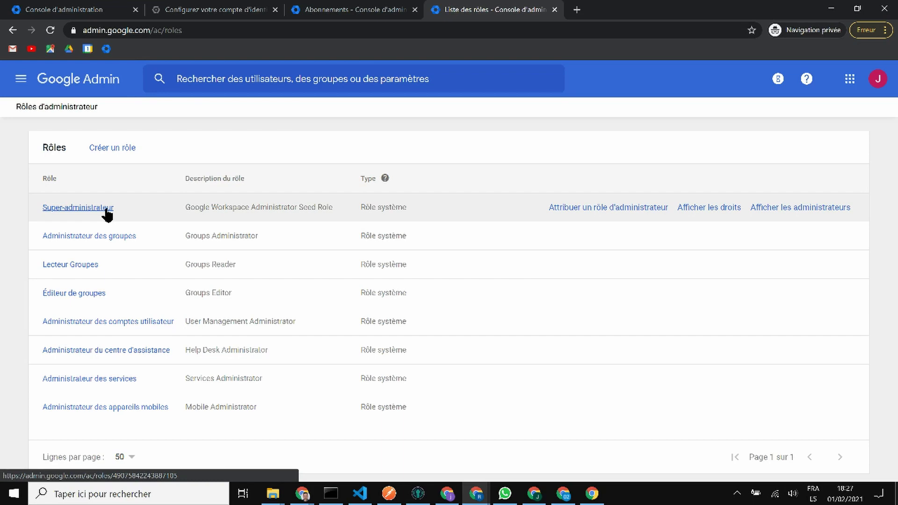
pyautogui.click(560, 207)
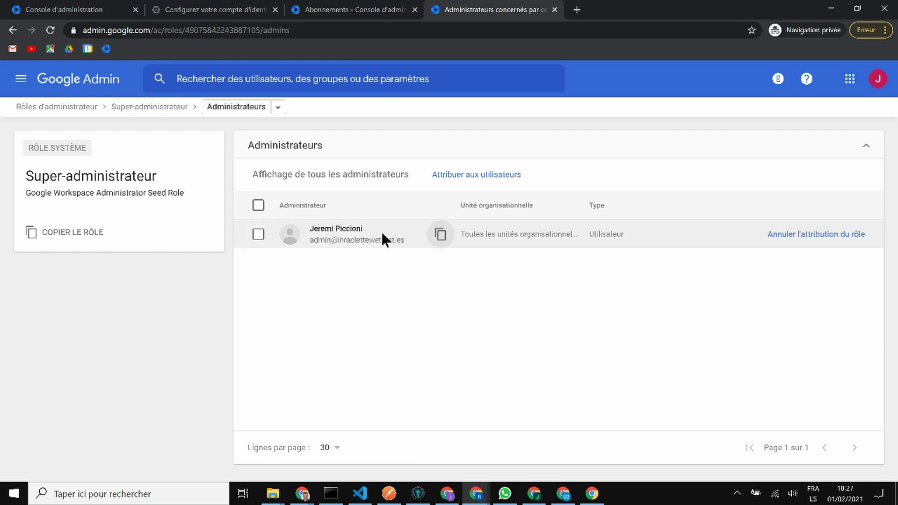
pyautogui.click(480, 176)
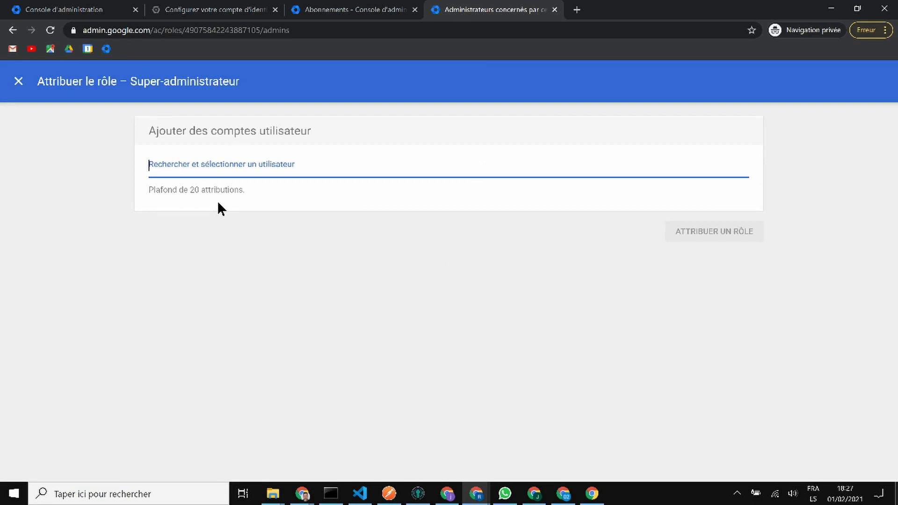
pyautogui.write('test')
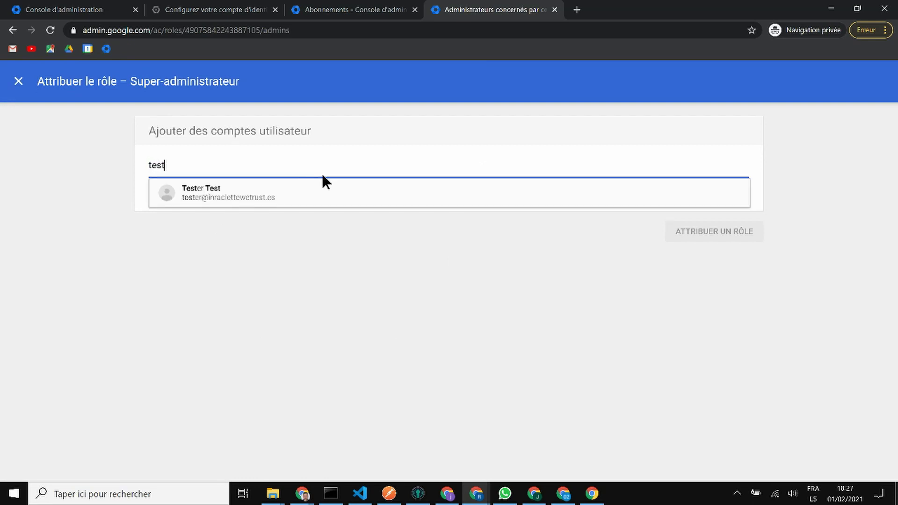
pyautogui.click(325, 192)
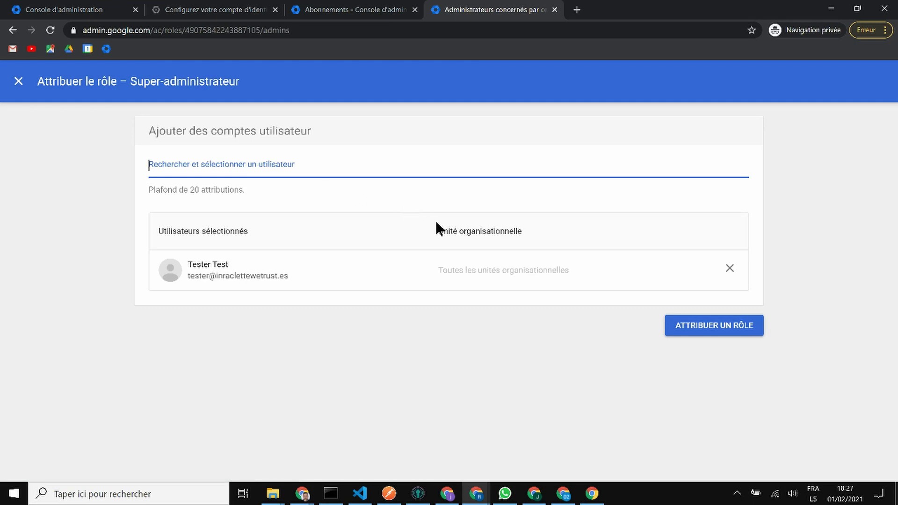
pyautogui.click(738, 331)
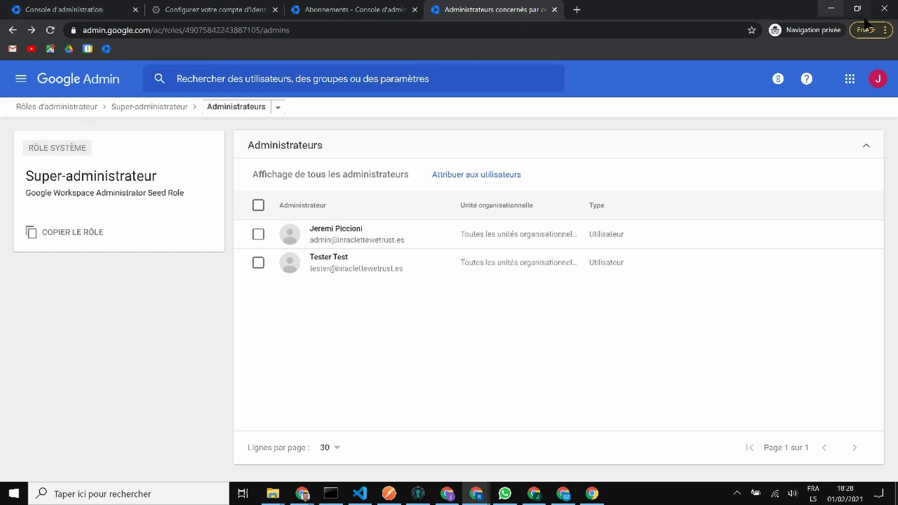
# Step: Sign out of the admin account and sign back in with the test user's account
pyautogui.click(878, 79)
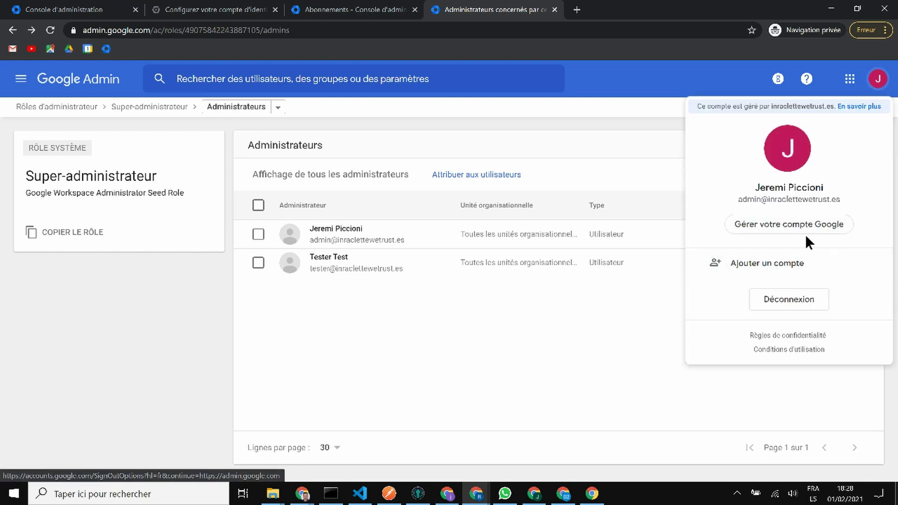
pyautogui.click(786, 301)
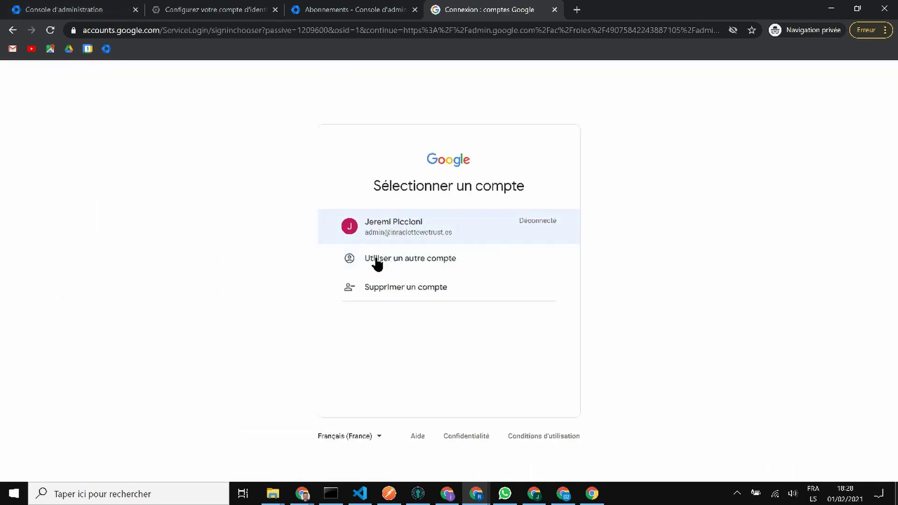
pyautogui.click(408, 260)
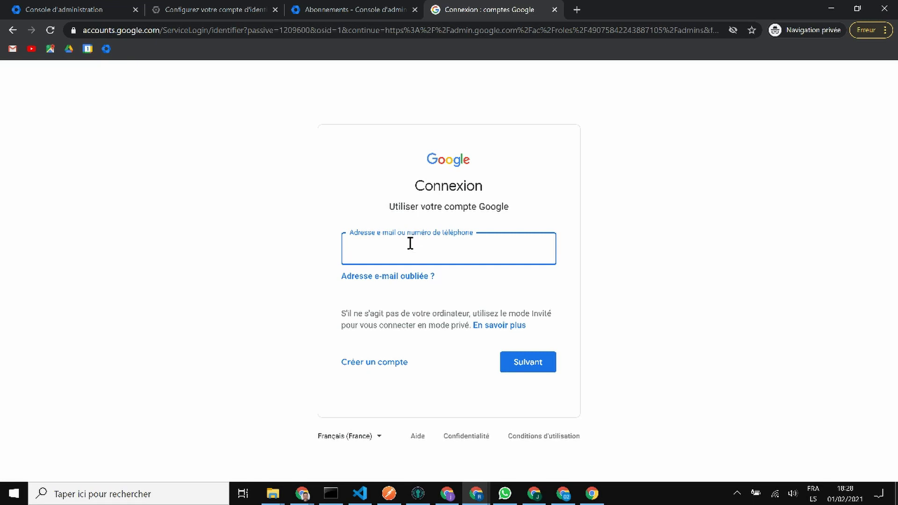
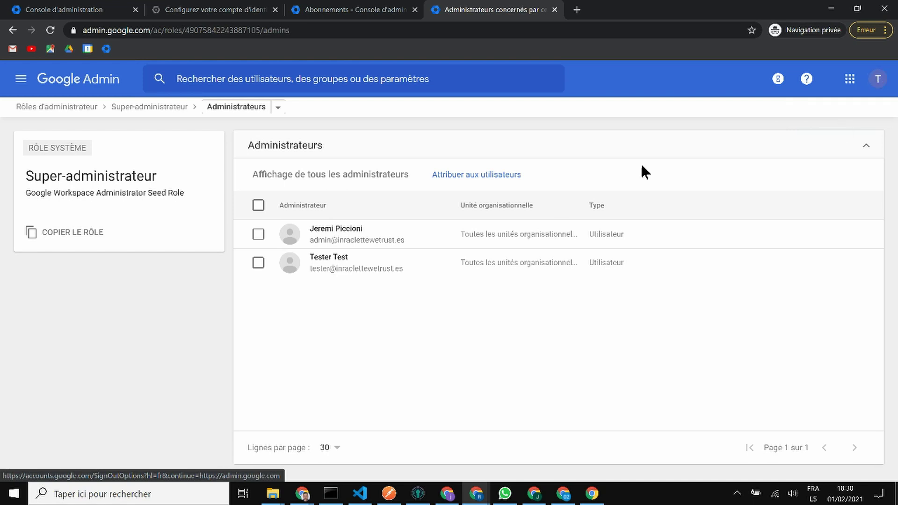
pyautogui.click(69, 83)
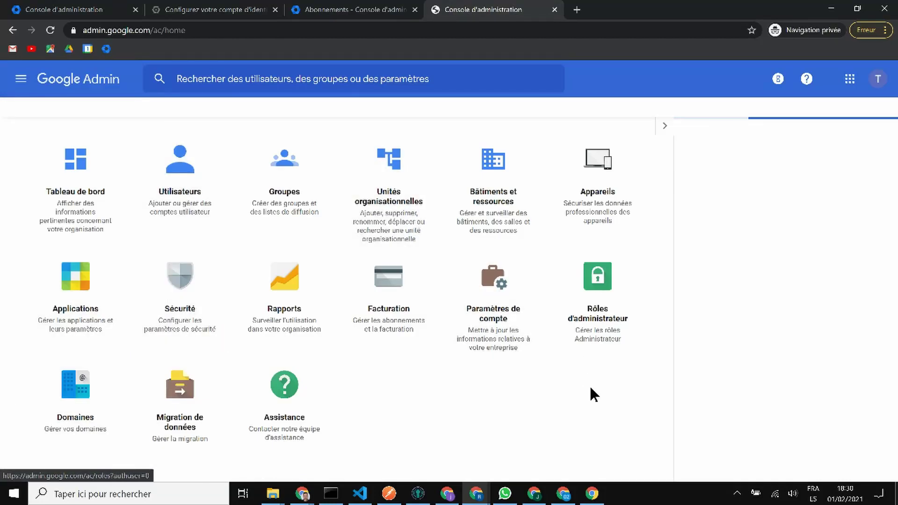